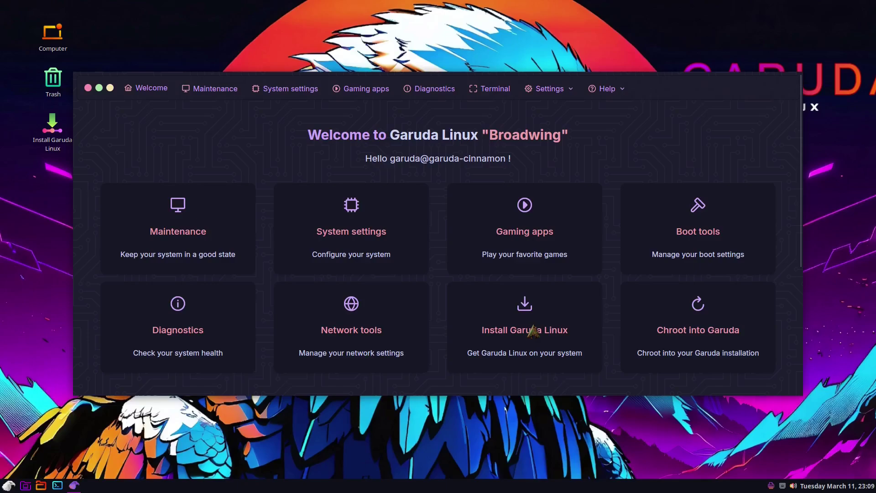
Launch the Garuda installer and accept the Los Angeles time zone and US English keyboard.
click(533, 331)
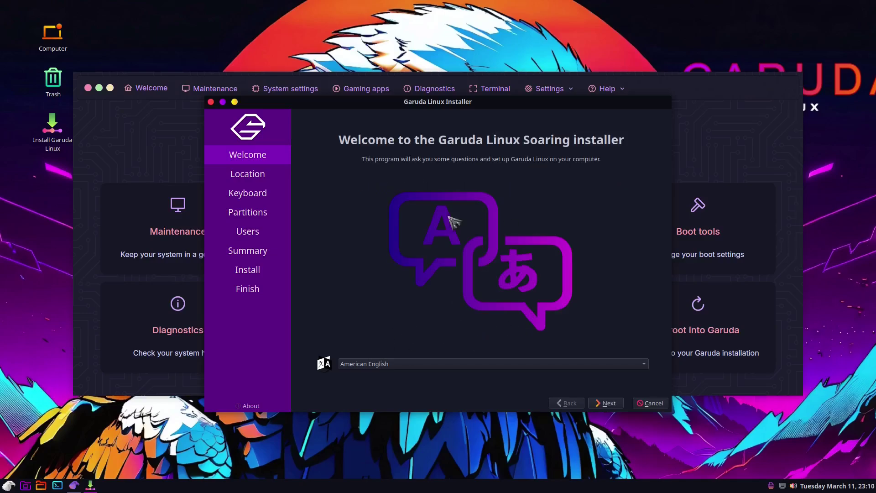
click(600, 404)
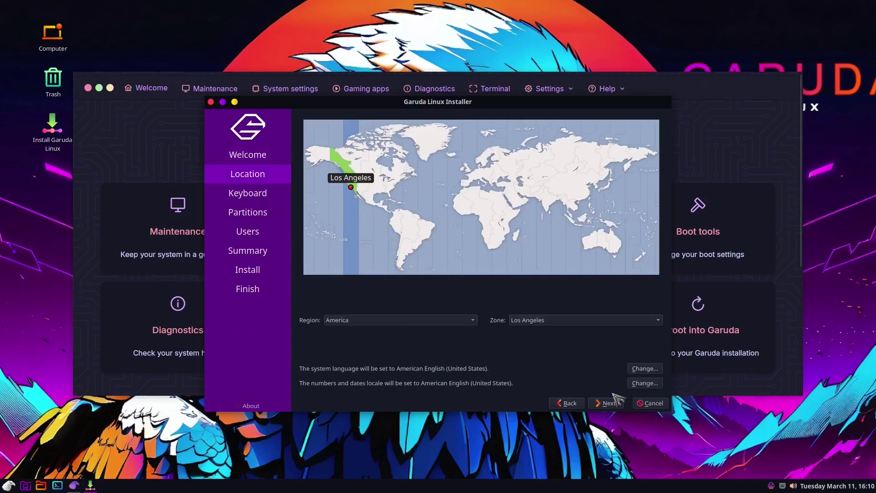
click(605, 403)
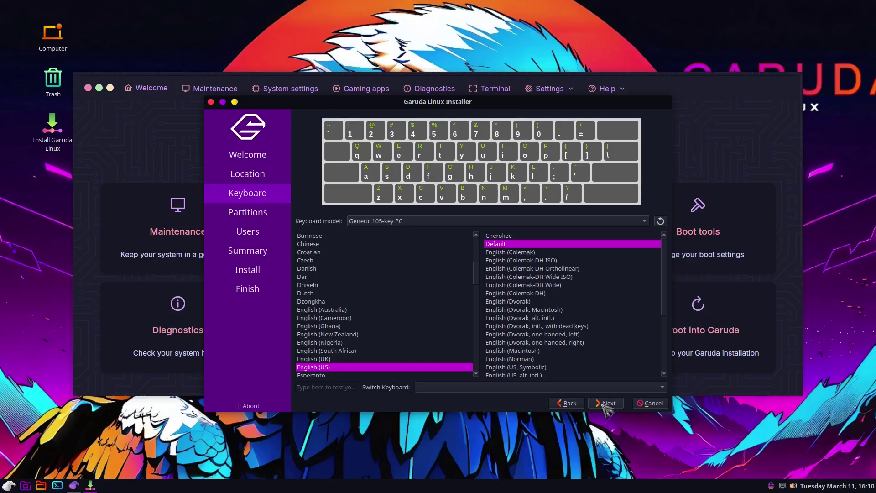
click(606, 404)
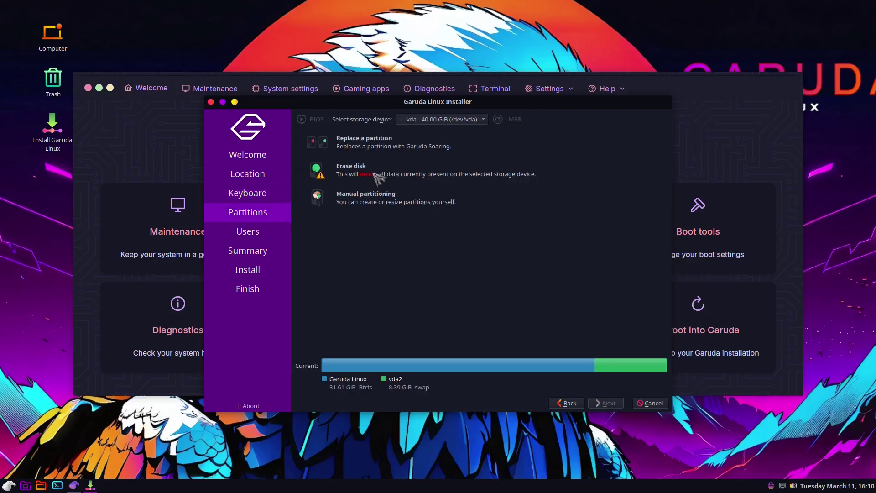
Choose Erase disk on vda with No swap and continue to the Users page.
click(297, 170)
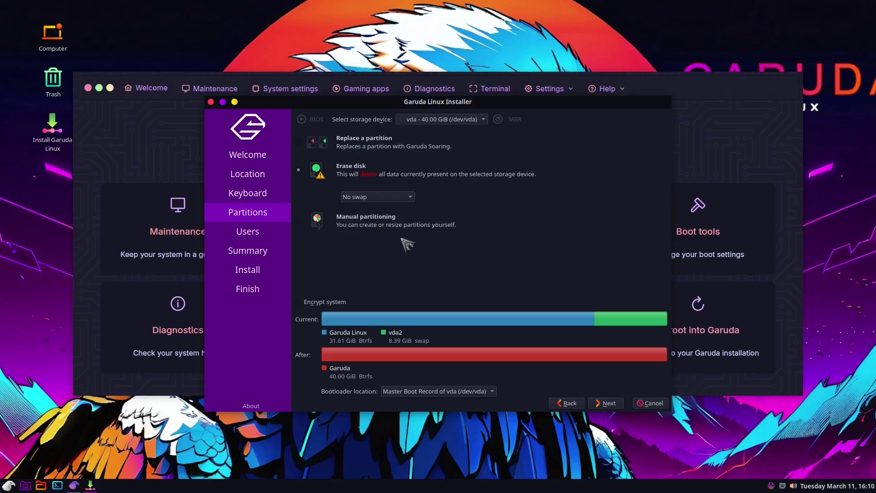
click(398, 196)
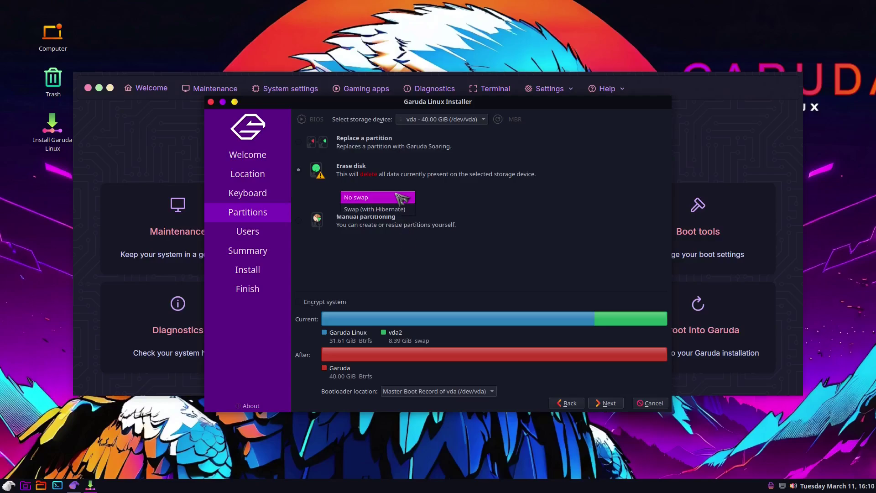
click(403, 198)
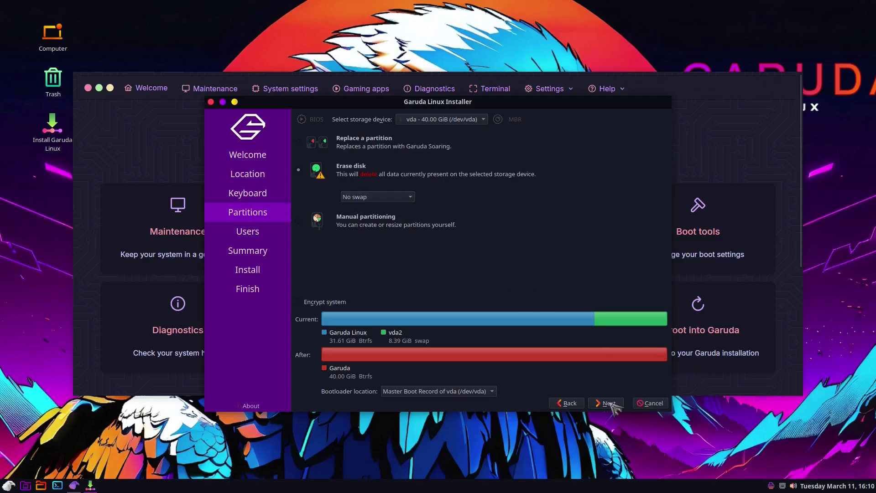
click(609, 404)
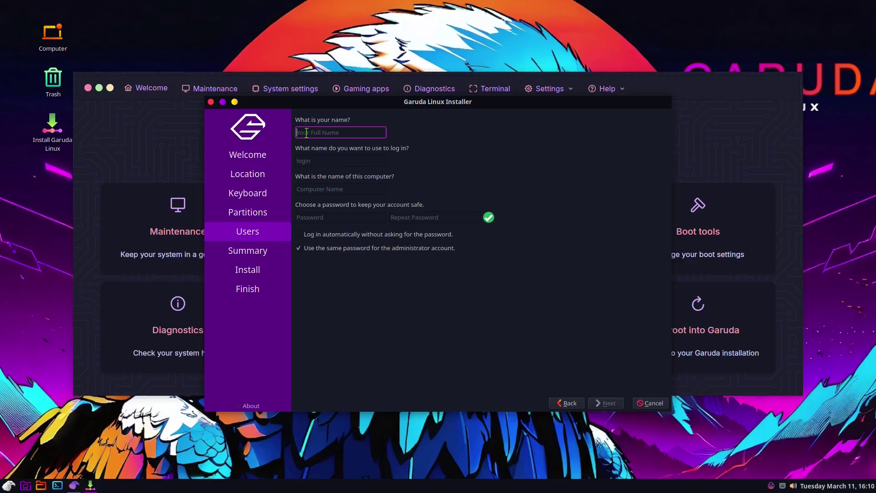
Enter the user's name, set and repeat the password, and enable automatic login.
text(hub)
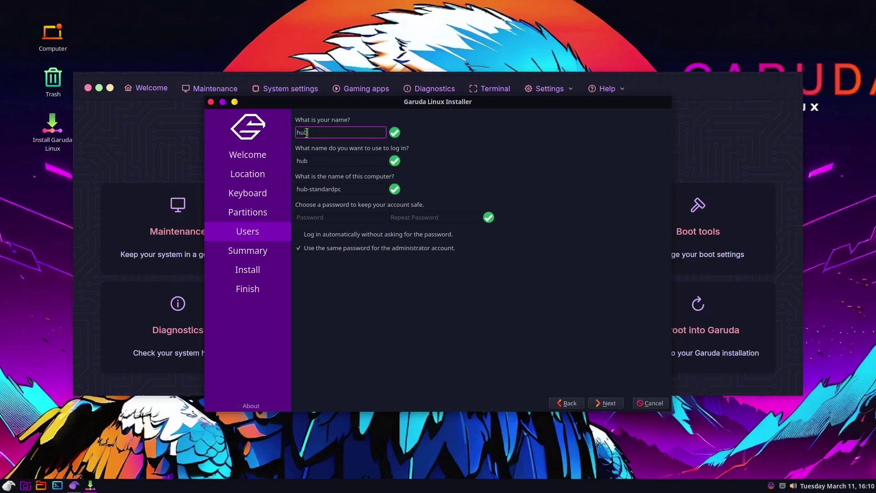
click(305, 217)
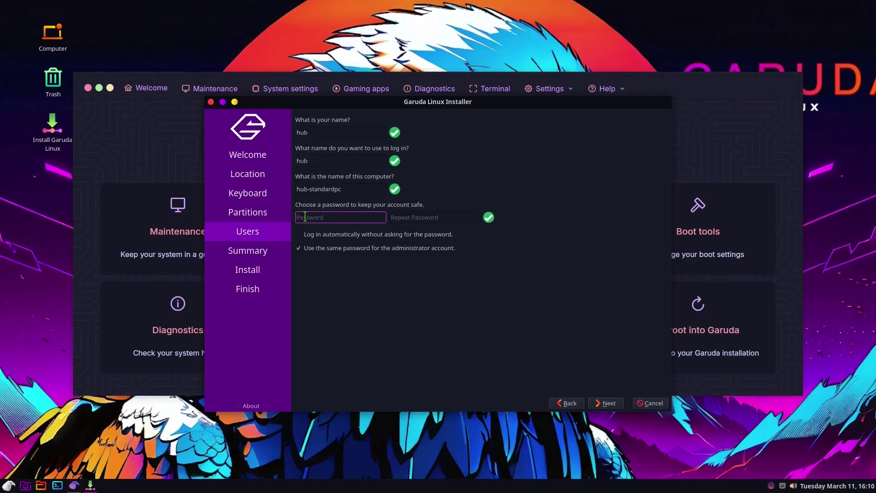
click(400, 218)
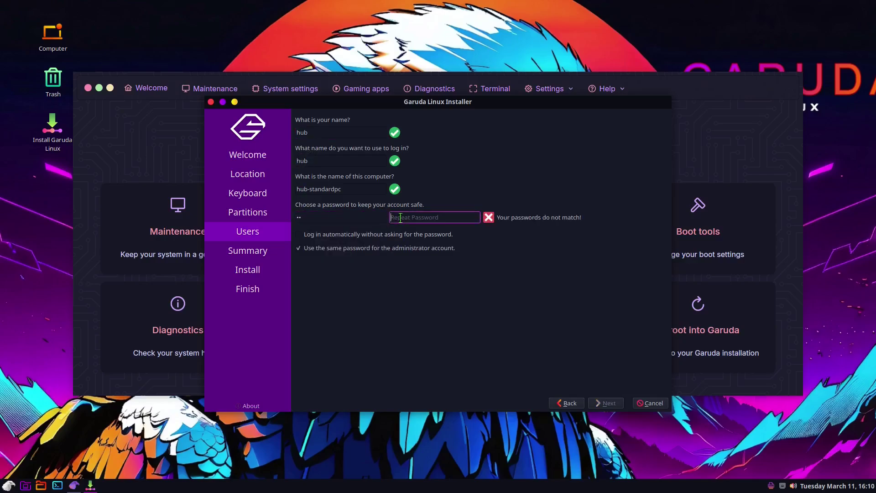
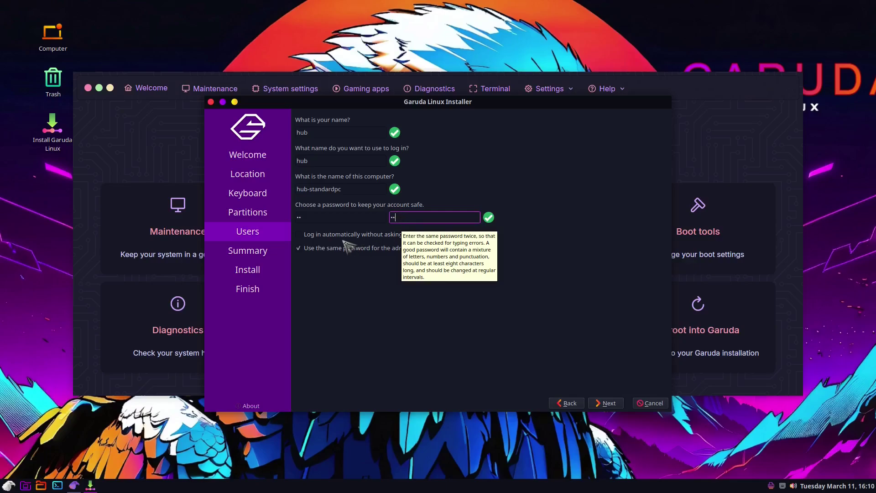
click(300, 234)
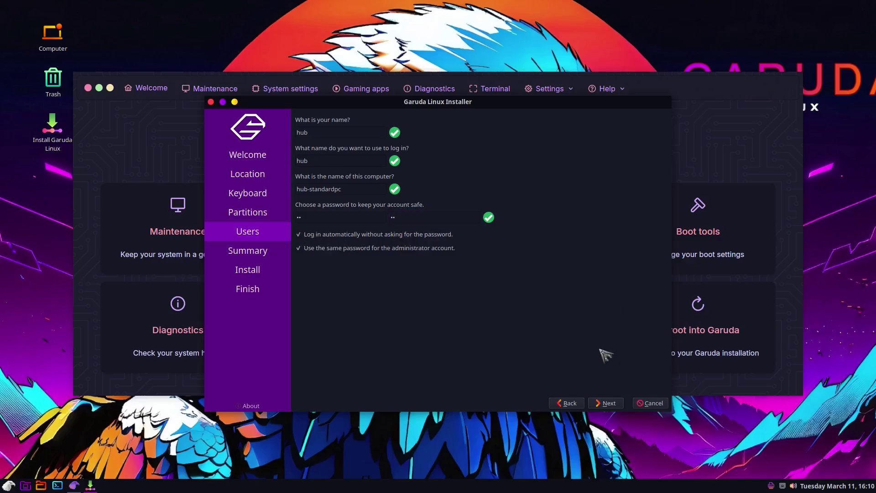
click(605, 404)
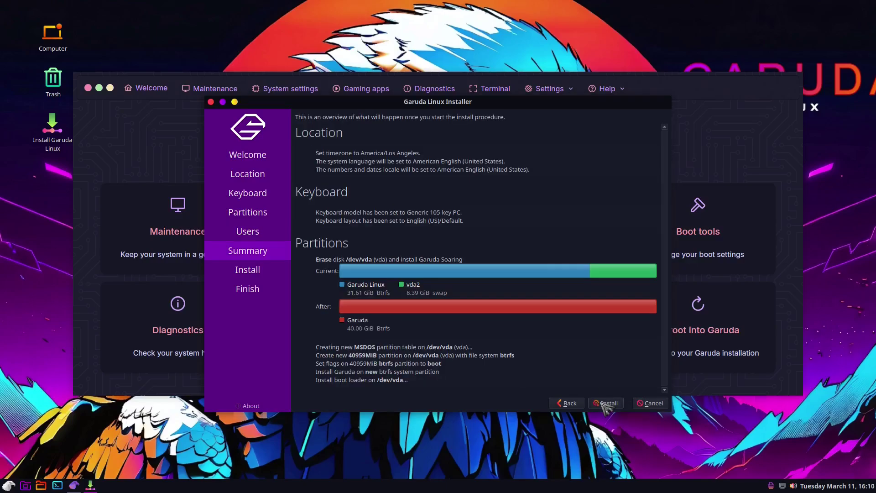
Start the installation from the Summary and confirm it with Install Now.
click(605, 404)
click(517, 258)
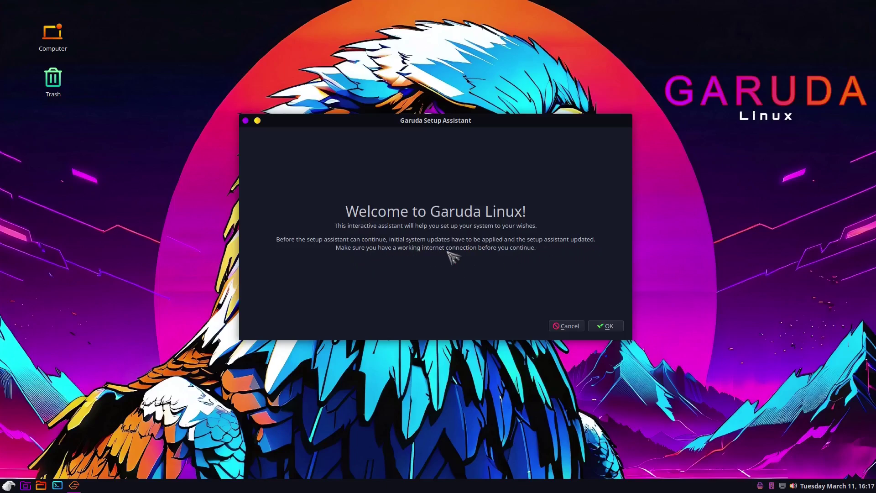
Run the initial system updates and close the terminal once the update finishes.
click(611, 325)
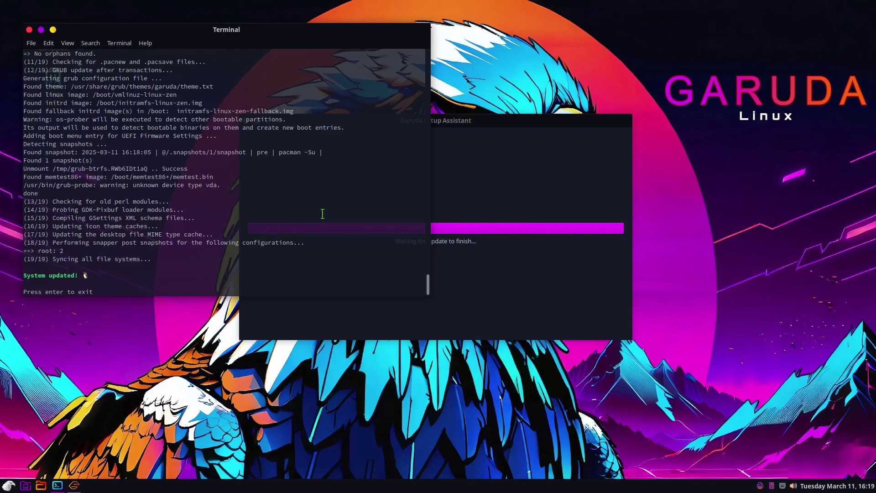
key(Return)
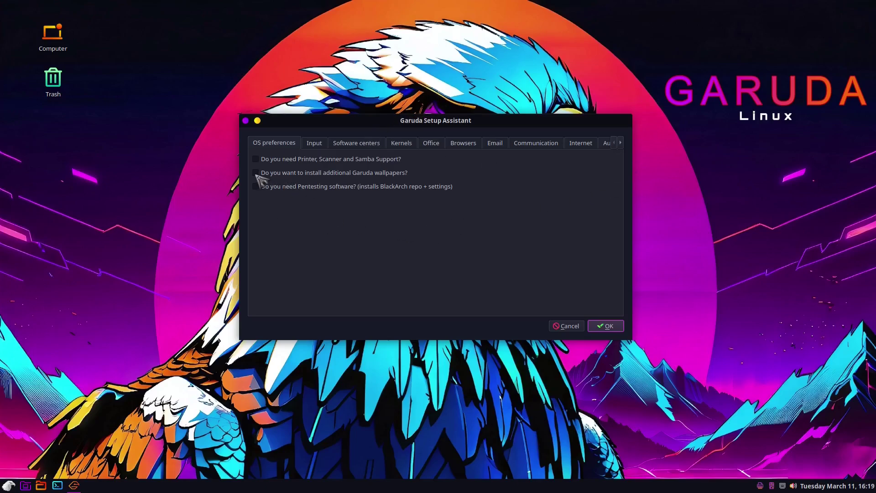
Browse the Input, Software centers, Kernels, Office, Browsers, Email, Communication and Internet categories.
click(317, 143)
click(369, 144)
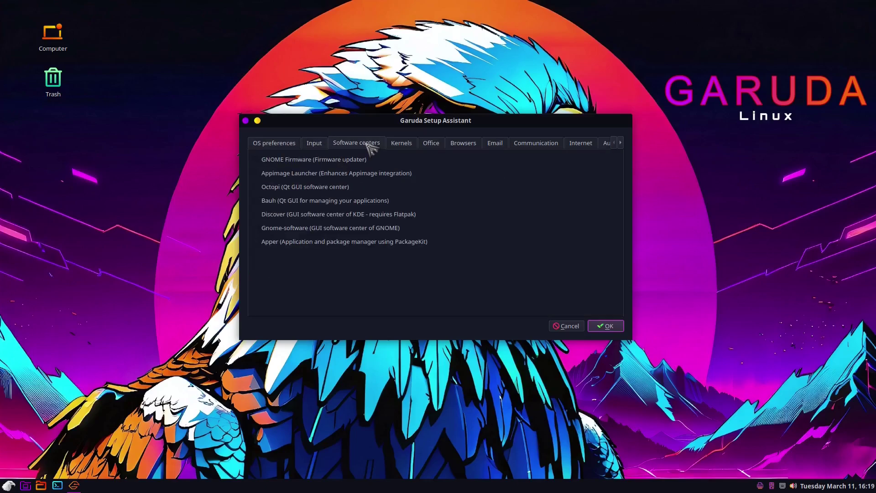
click(401, 143)
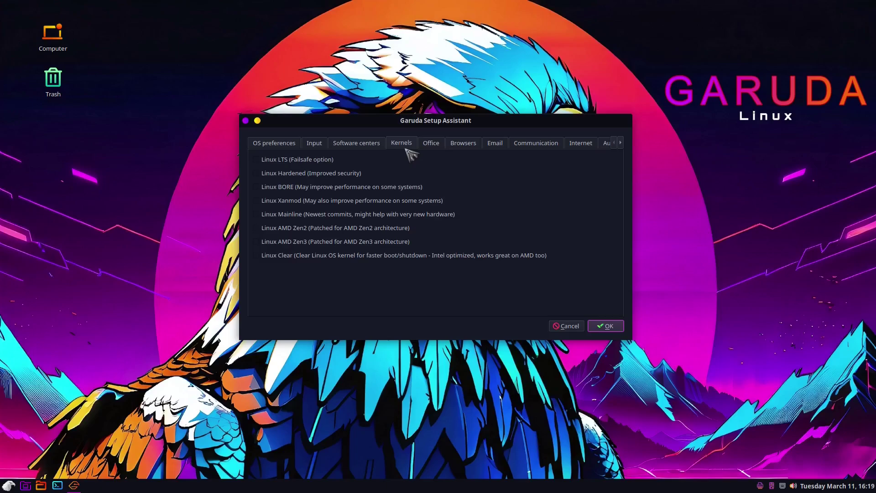
click(431, 143)
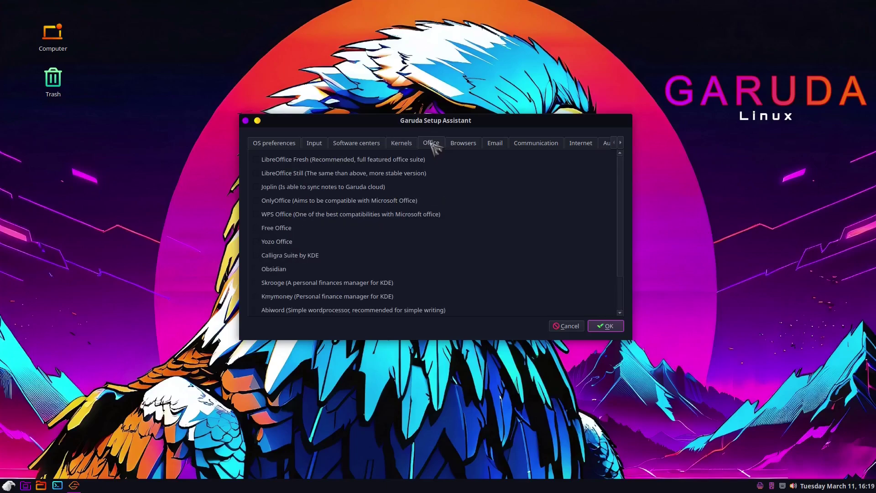
click(466, 143)
click(496, 142)
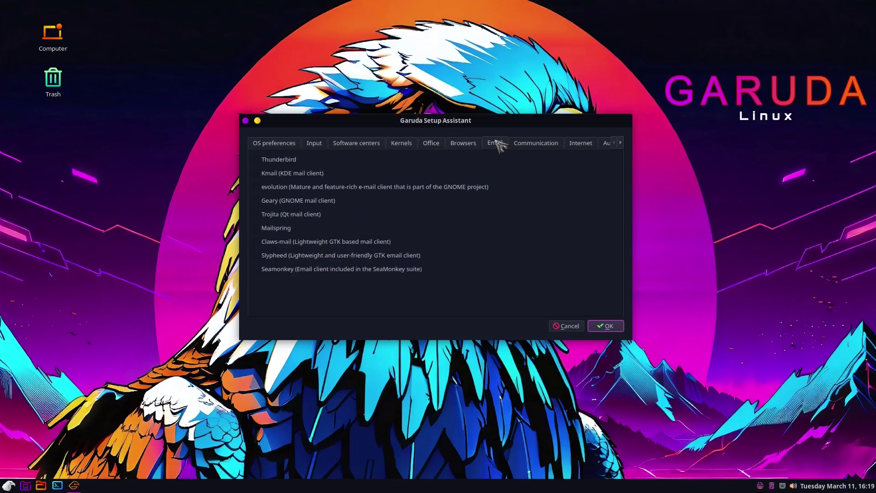
click(550, 144)
click(579, 143)
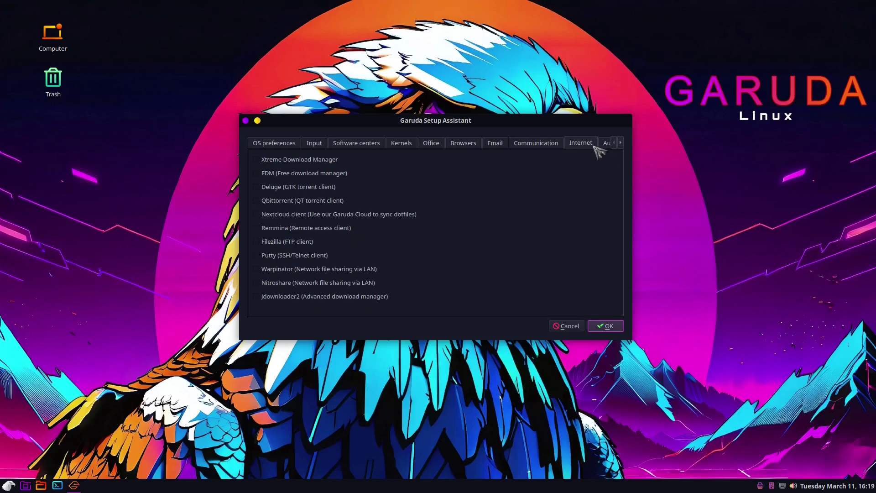
Scroll the category tabs and browse Audio, Video, Graphics, Multimedia and Development.
click(620, 143)
click(621, 143)
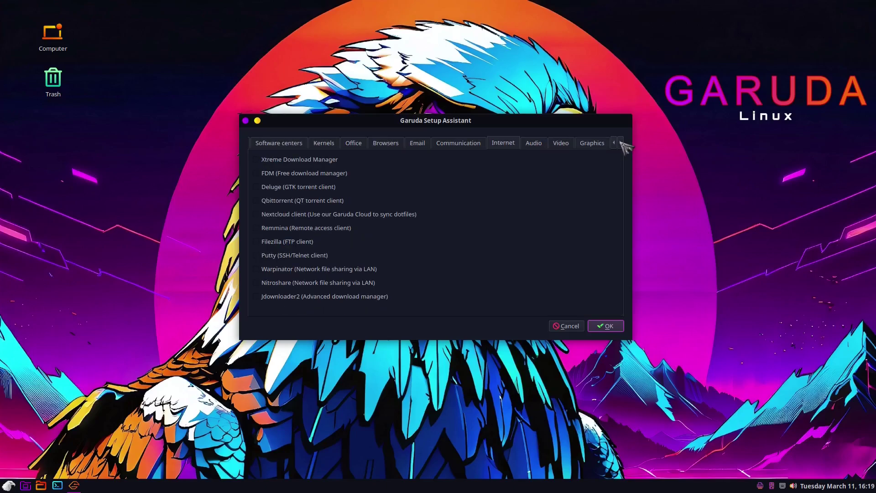
click(620, 143)
click(620, 143)
click(621, 143)
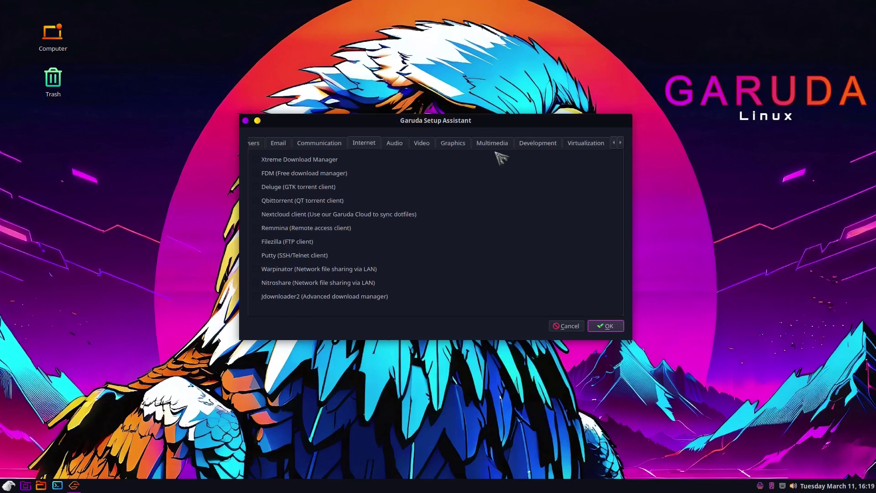
click(396, 144)
click(421, 144)
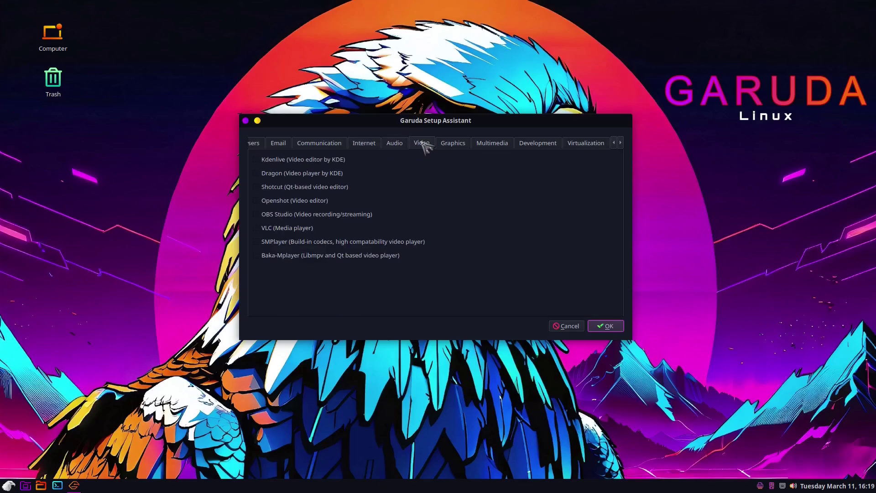
click(451, 143)
click(491, 143)
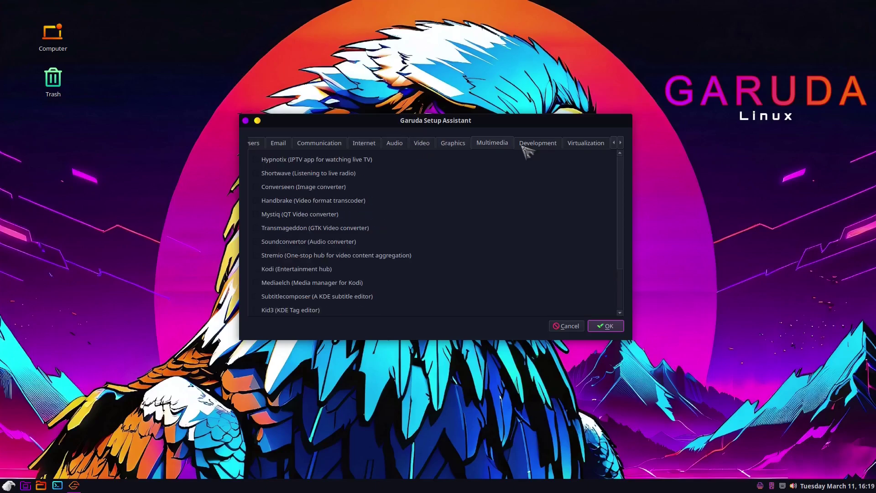
click(550, 145)
Check the Virtualization and Other categories, then apply the choices to finish setup.
click(581, 144)
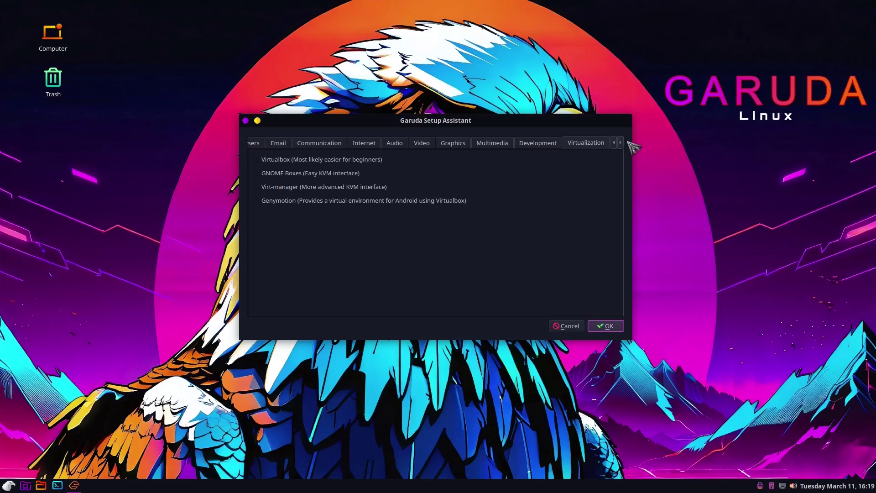
click(621, 144)
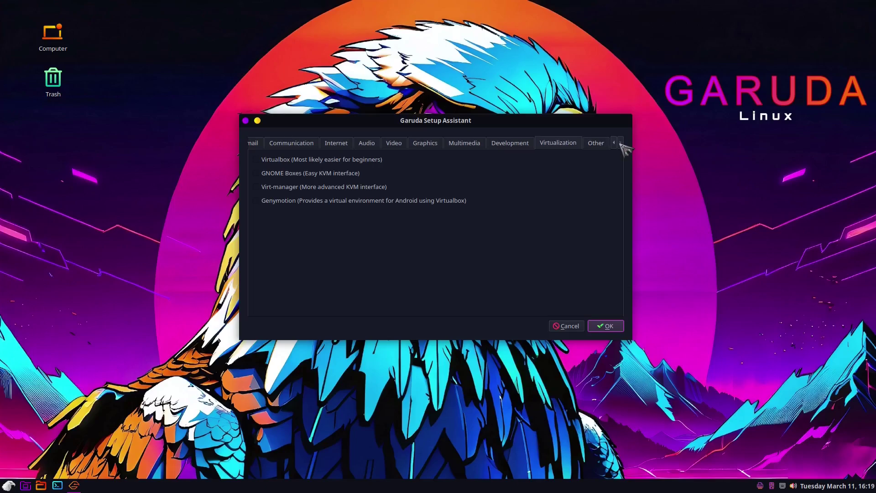
click(591, 143)
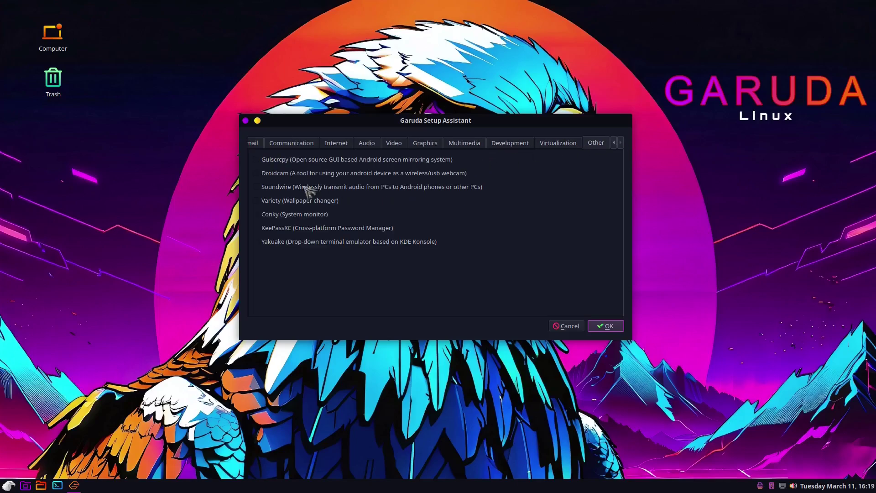
click(605, 326)
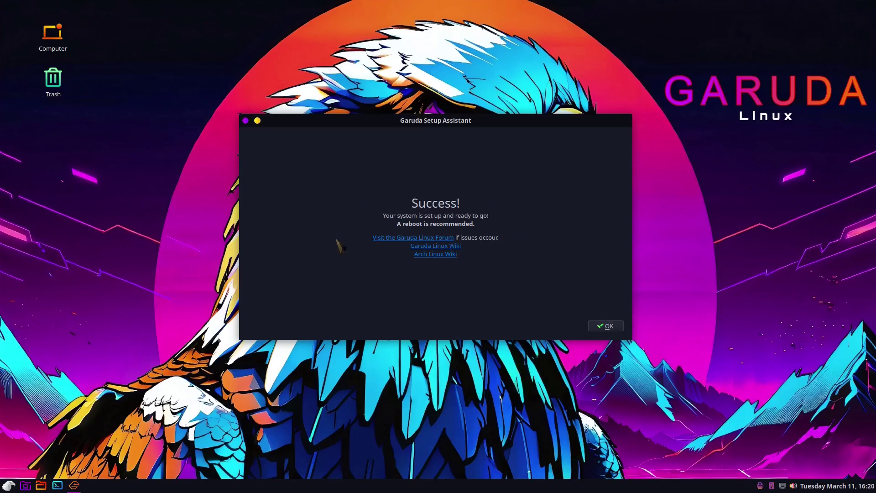
Dismiss the Success message and scroll through the Garuda Welcome window's tool and community cards.
click(607, 326)
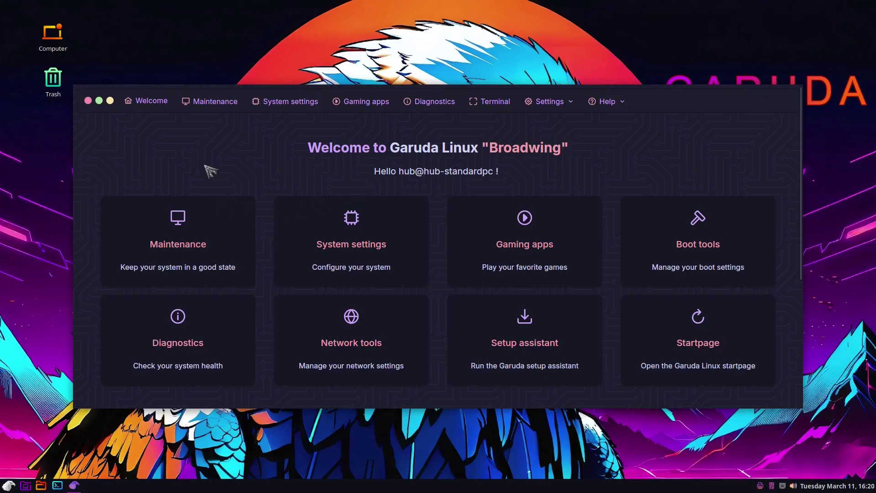
scroll(210, 171, down, 5)
scroll(215, 203, up, 4)
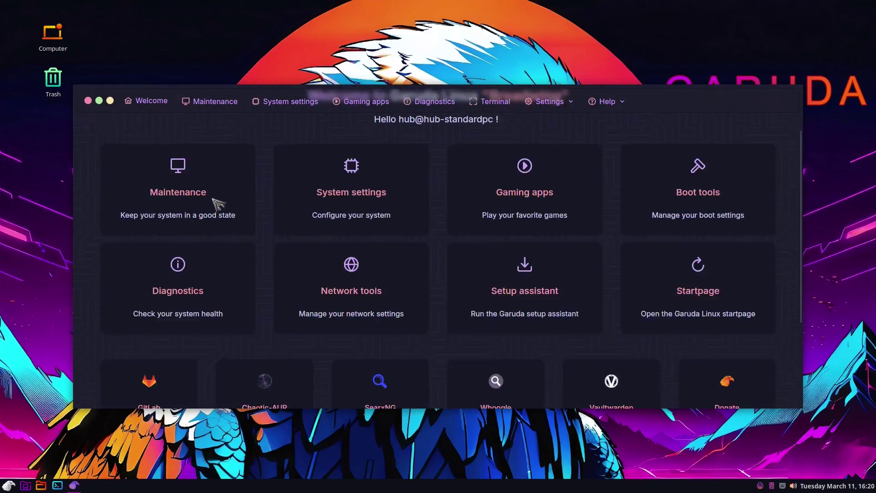
scroll(206, 202, down, 4)
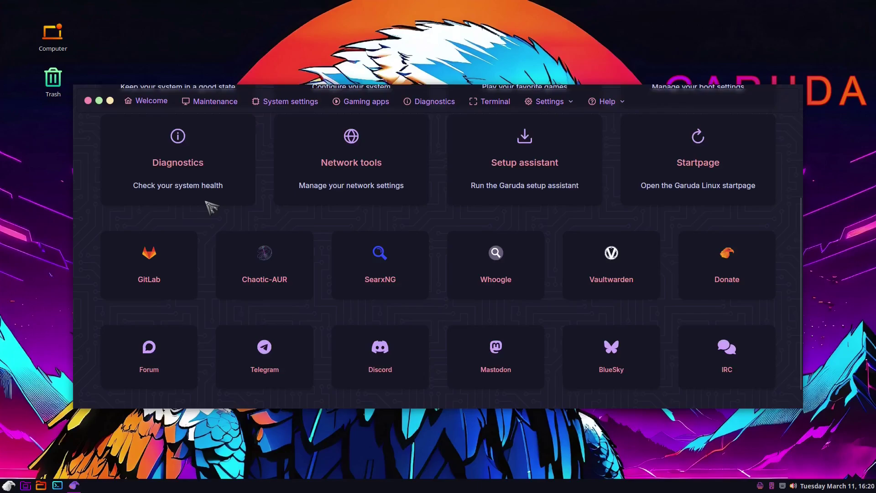
scroll(212, 208, down, 1)
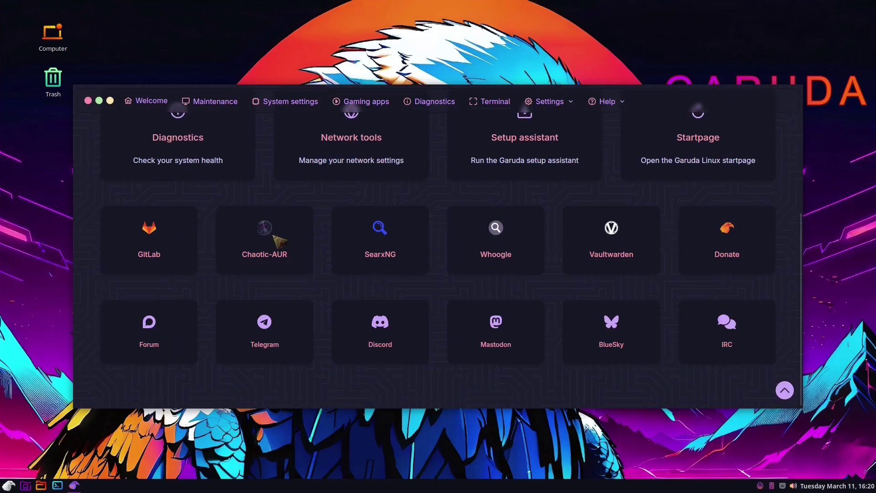
scroll(306, 327, up, 5)
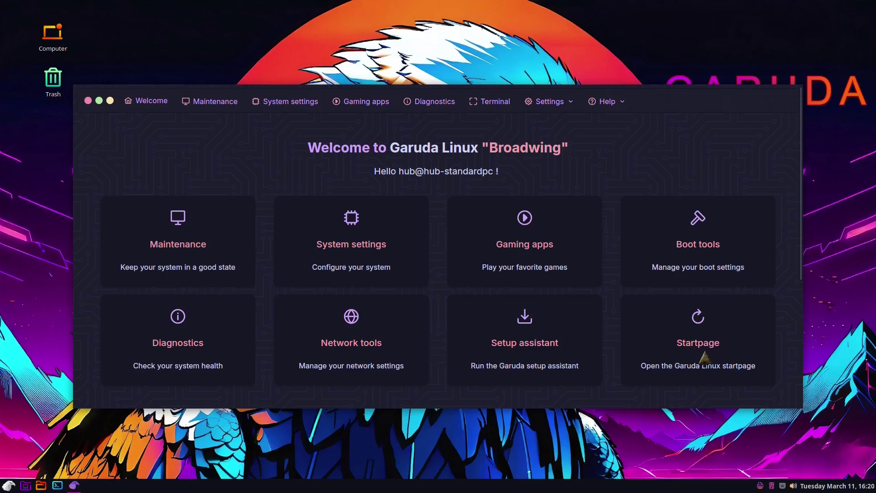
scroll(426, 347, down, 5)
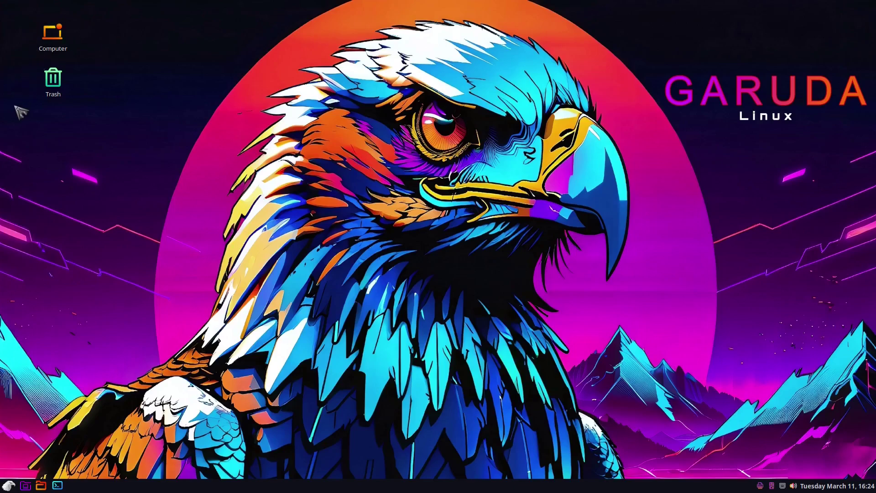
Select the Computer and Trash desktop icons, clear the selection, and check the panel clock.
click(55, 33)
click(53, 80)
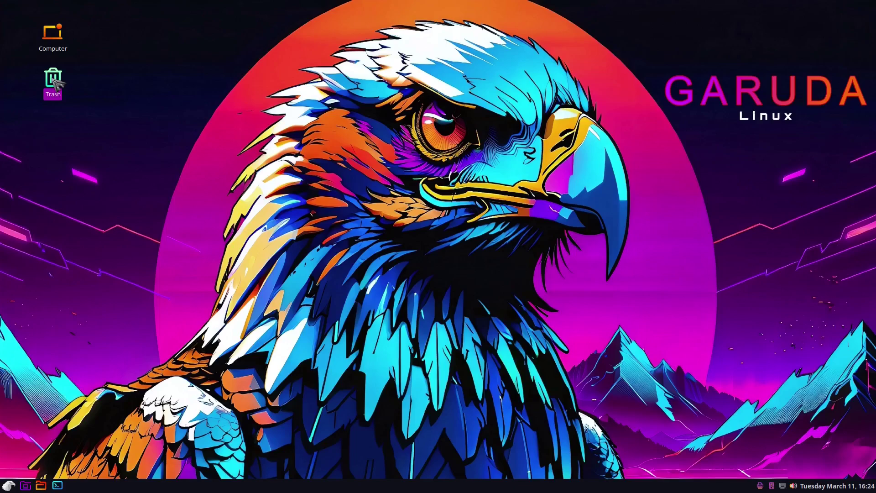
click(399, 314)
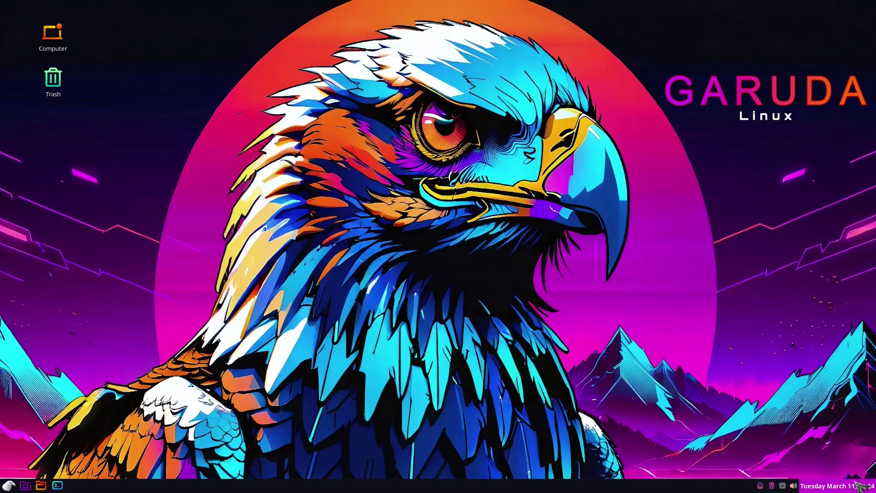
mouse_move(859, 487)
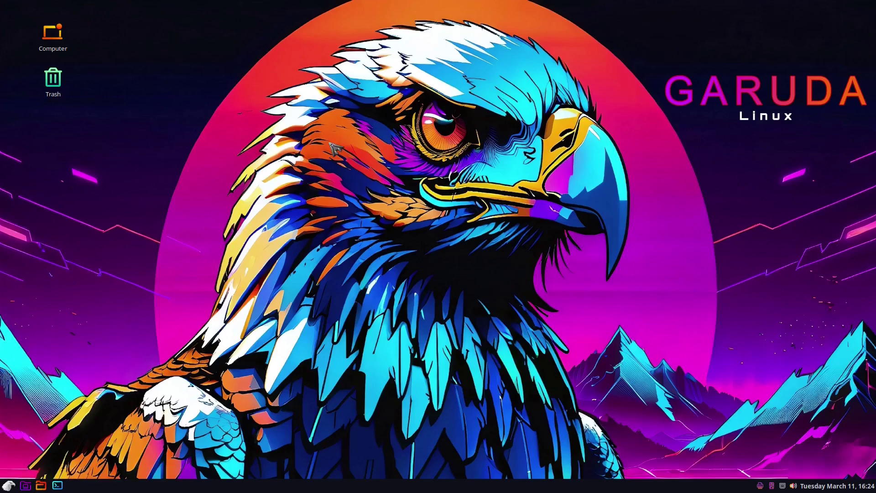
click(57, 486)
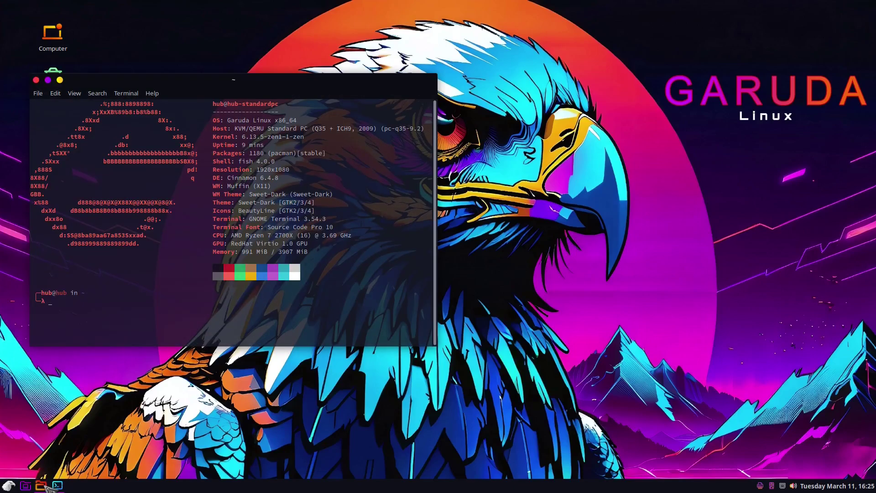
click(42, 485)
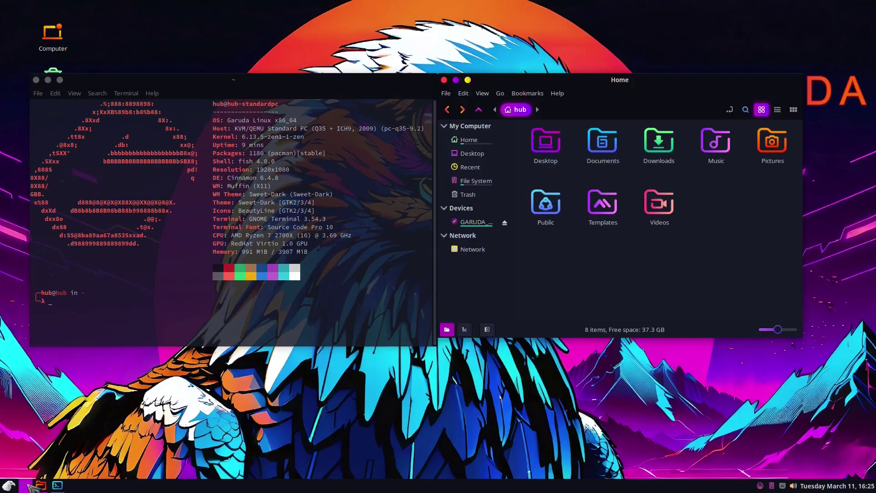
click(29, 485)
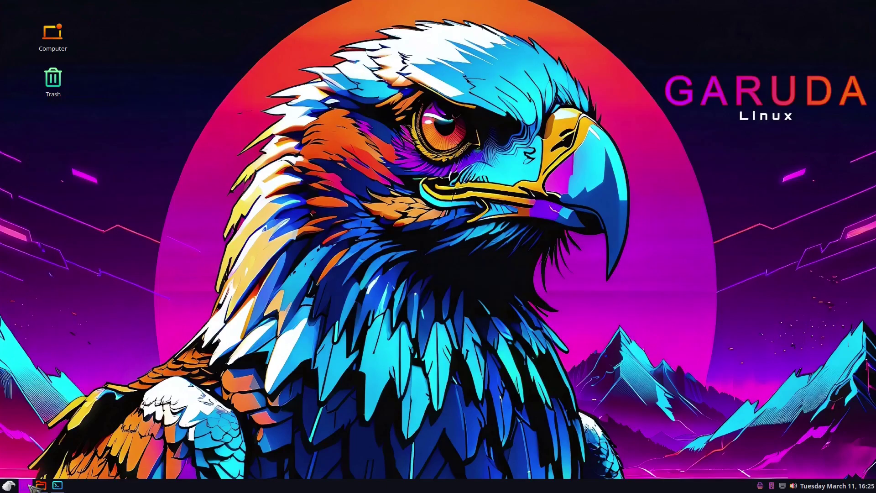
click(30, 487)
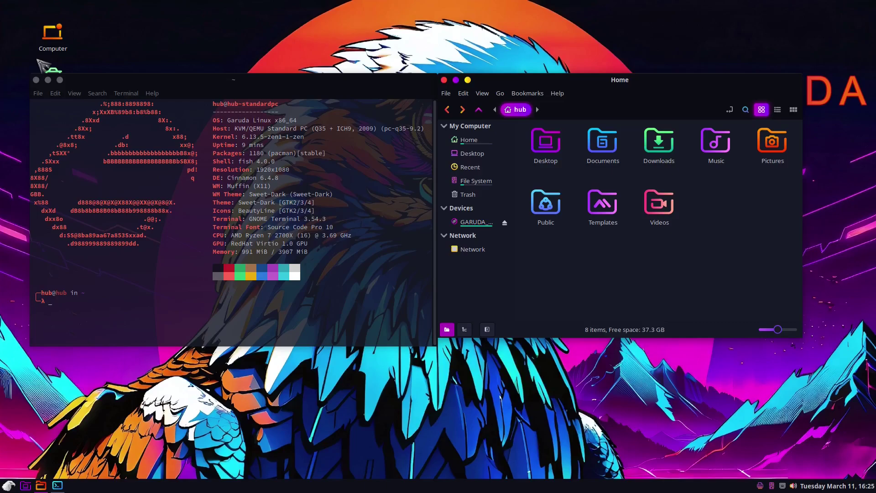
click(48, 80)
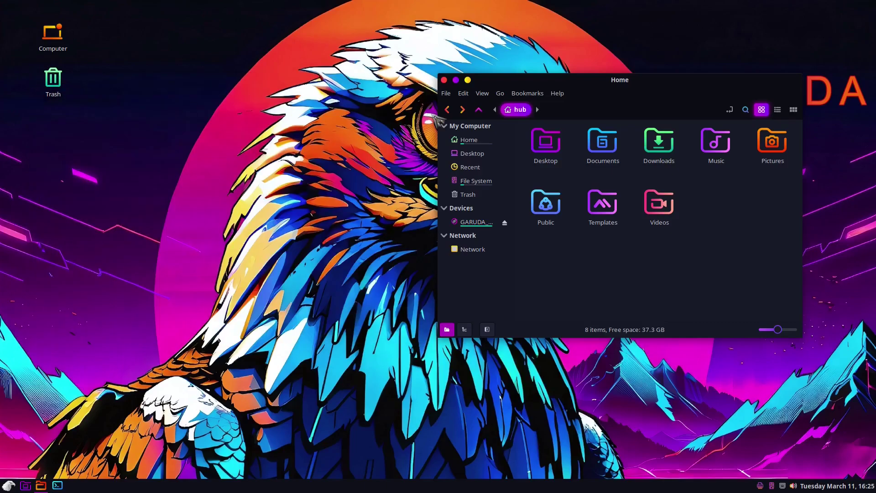
click(444, 80)
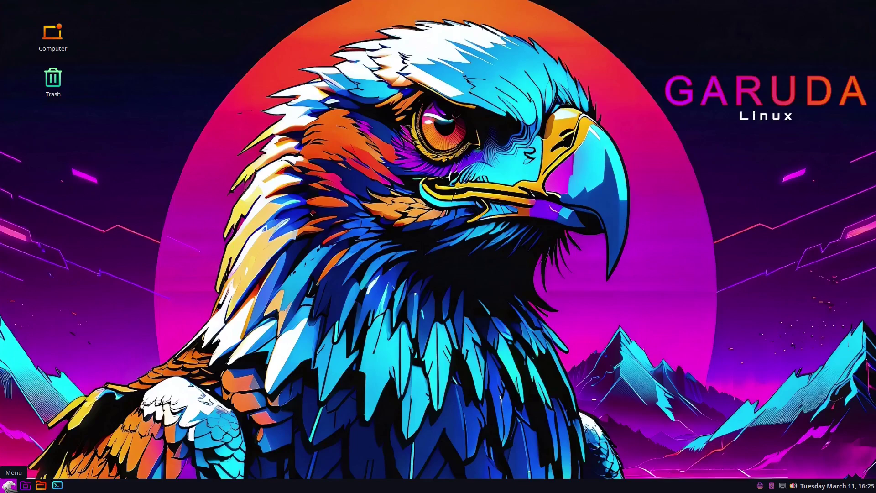
Open the application menu, search for 'termina', then clear the search.
click(9, 485)
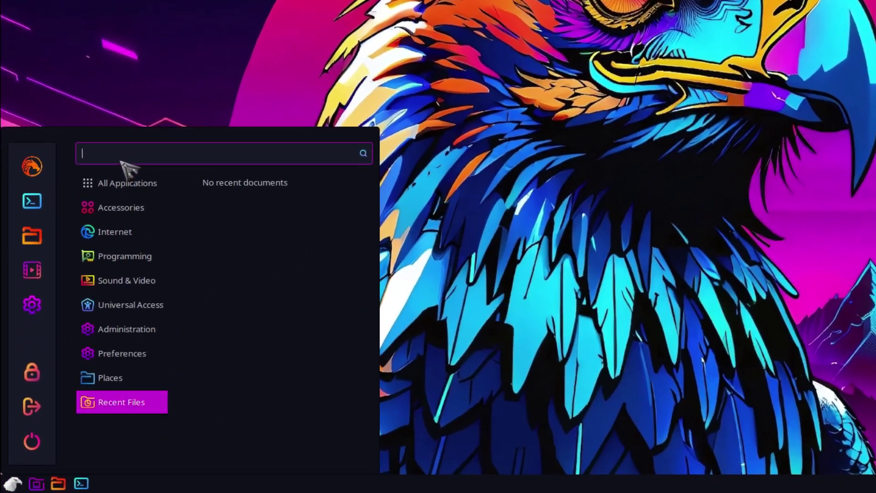
text(ter)
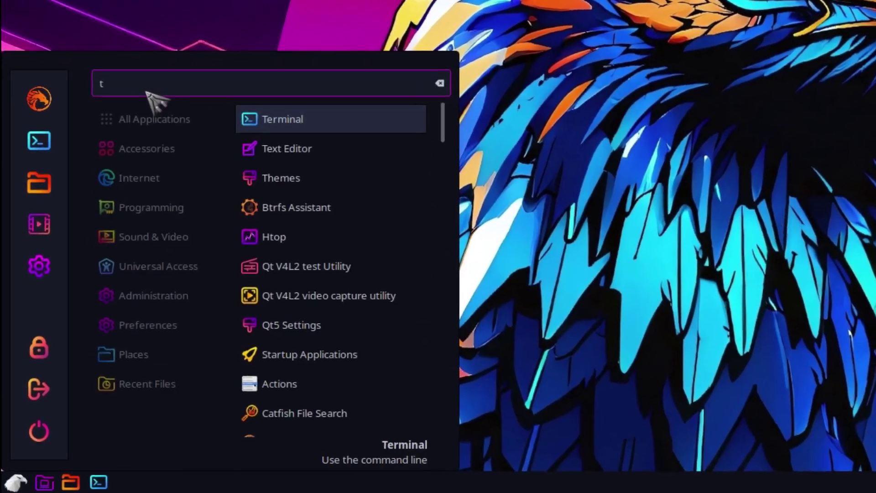
text(minal)
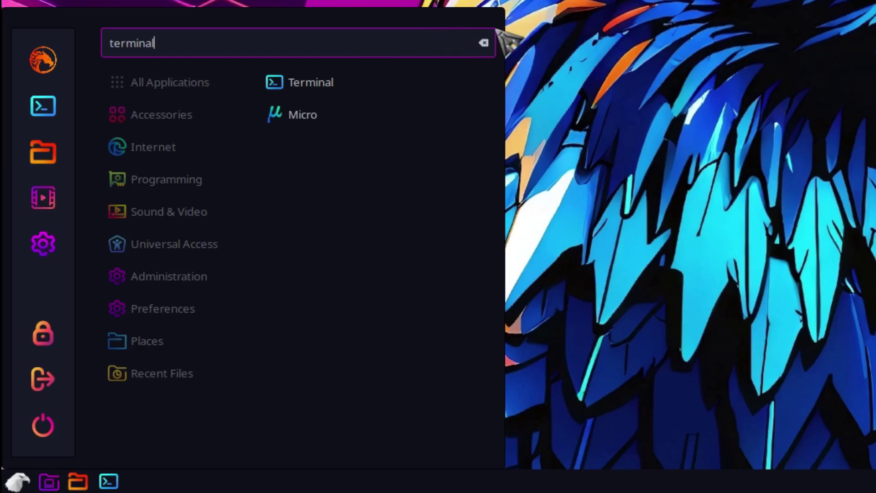
click(483, 42)
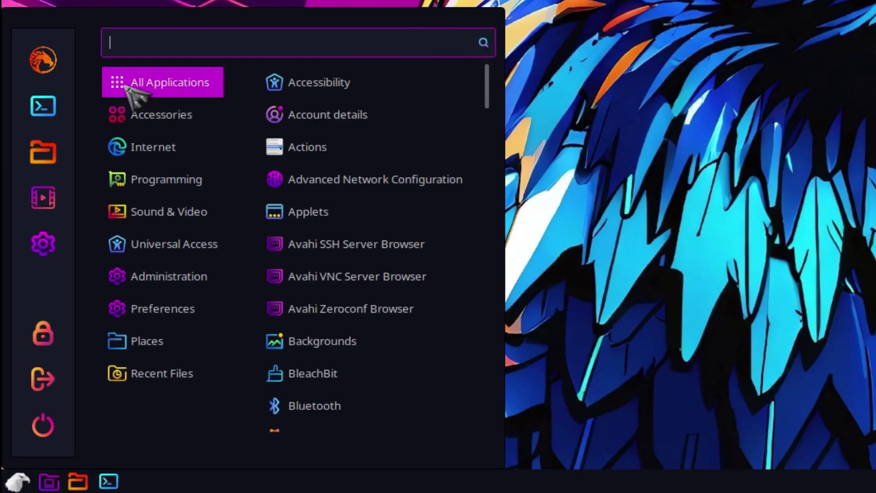
Browse the Accessories, Internet, Programming, Sound & Video and Universal Access categories.
click(171, 113)
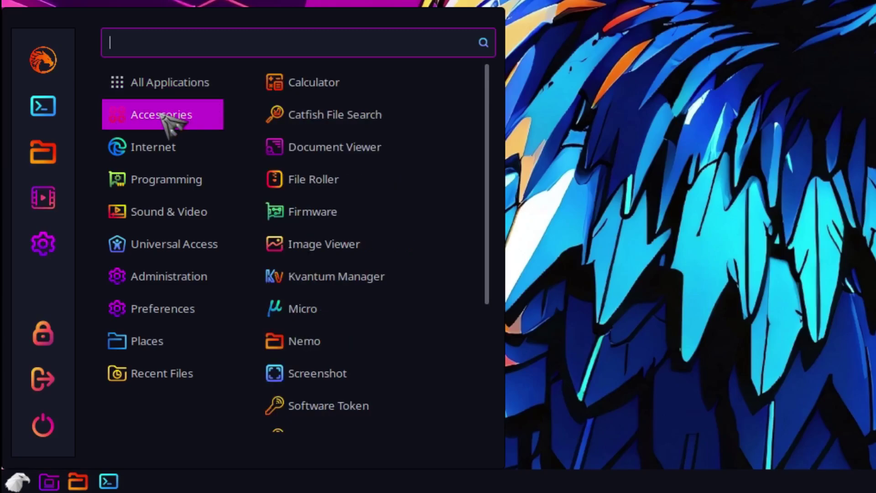
click(153, 146)
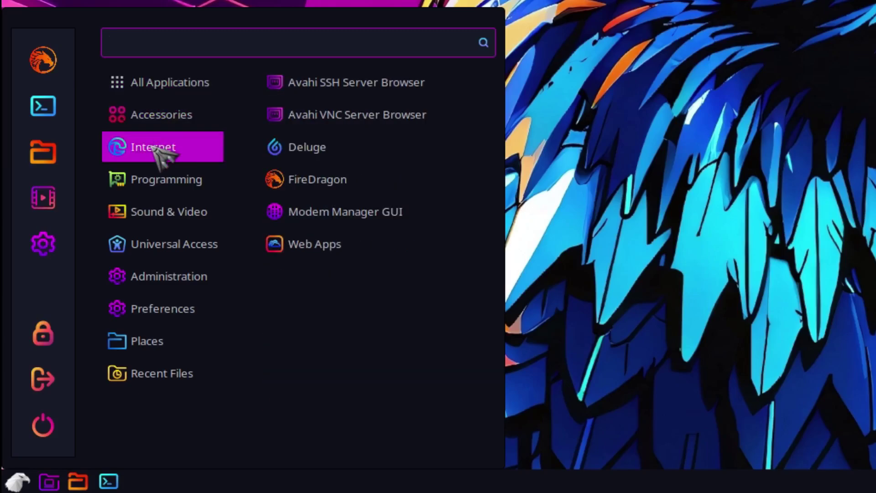
click(160, 185)
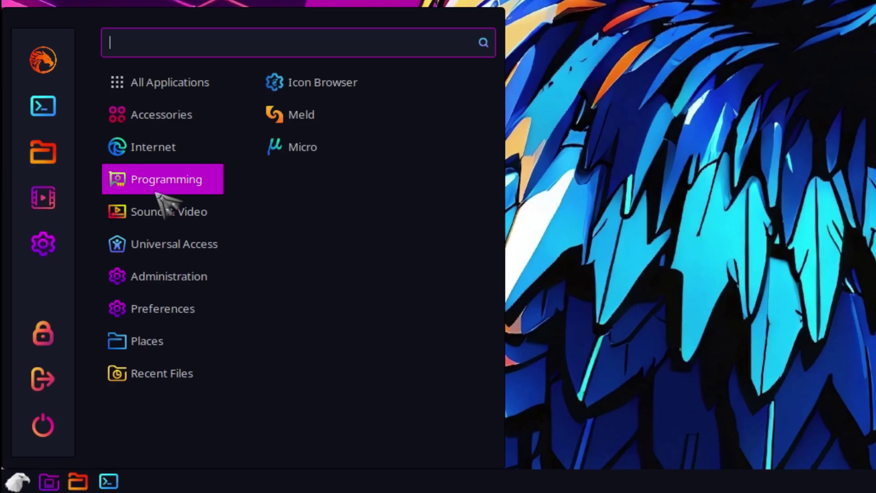
click(151, 213)
click(167, 240)
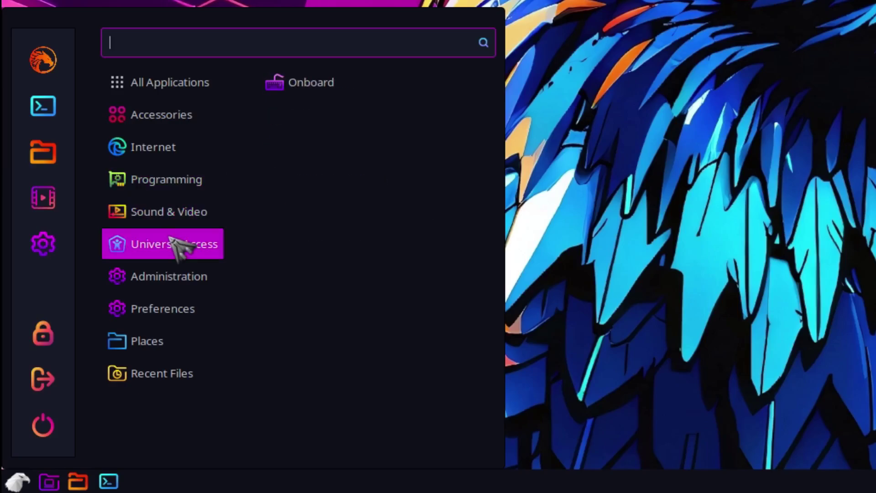
Browse the Administration, Preferences, Places and Recent Files categories.
click(166, 277)
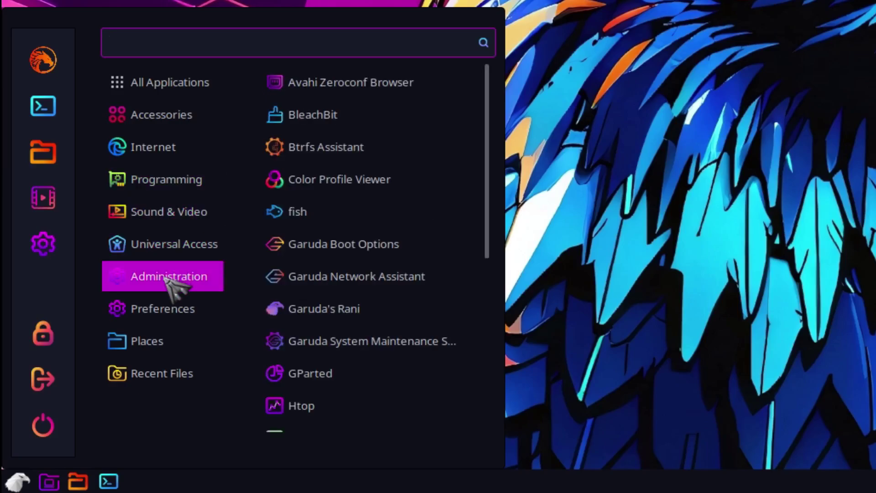
click(167, 308)
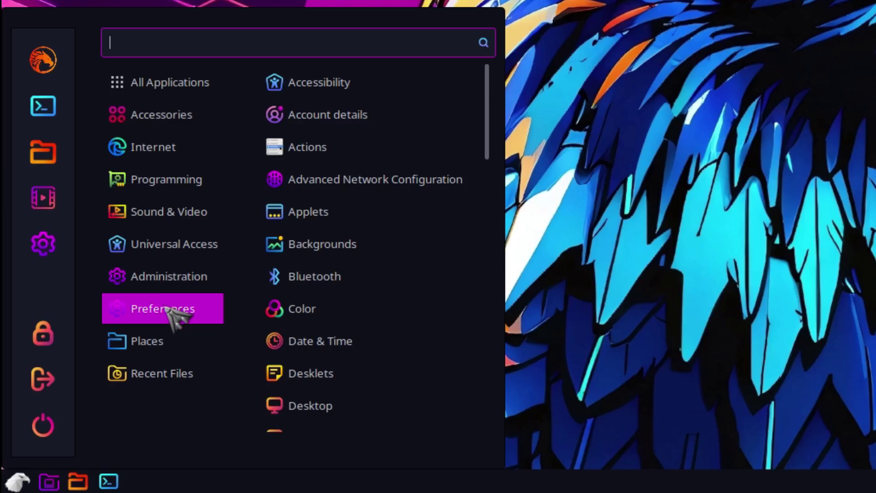
click(148, 345)
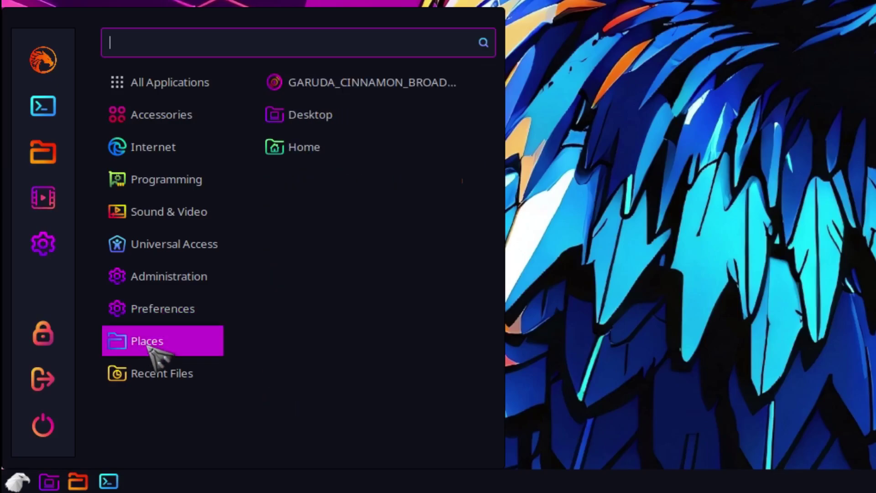
click(157, 378)
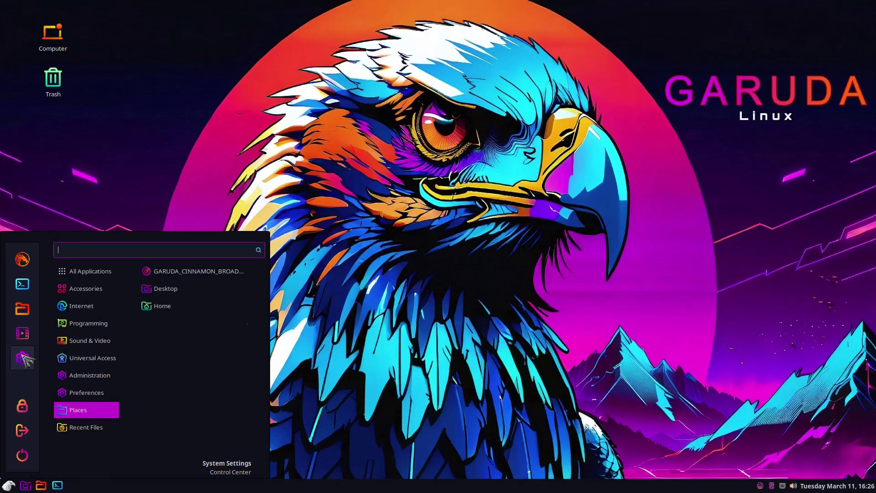
Open System Settings, view the Themes page, and close it.
click(23, 359)
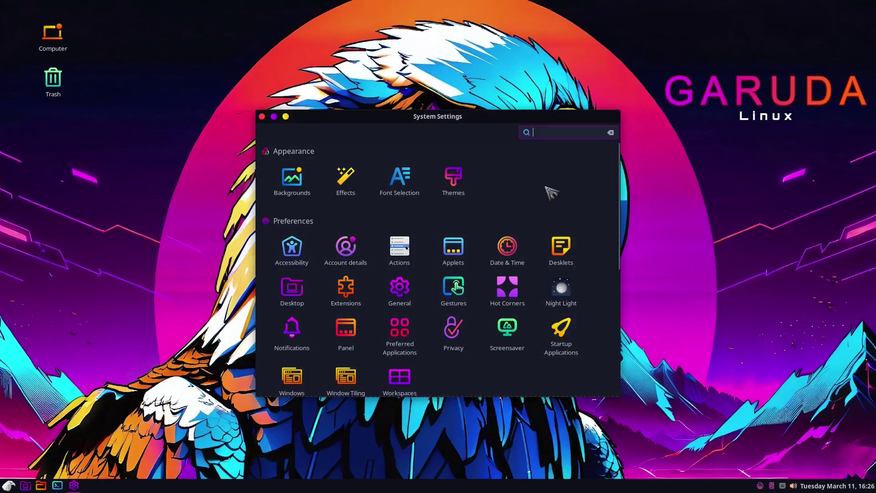
click(452, 173)
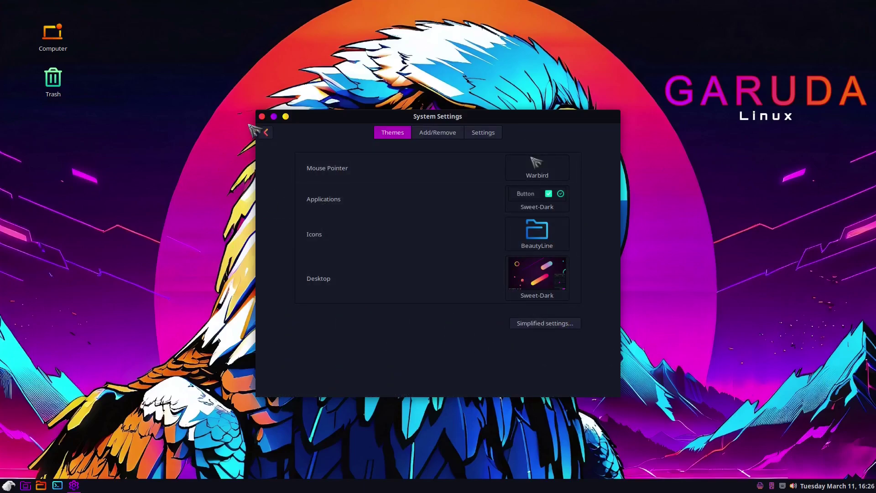
click(262, 116)
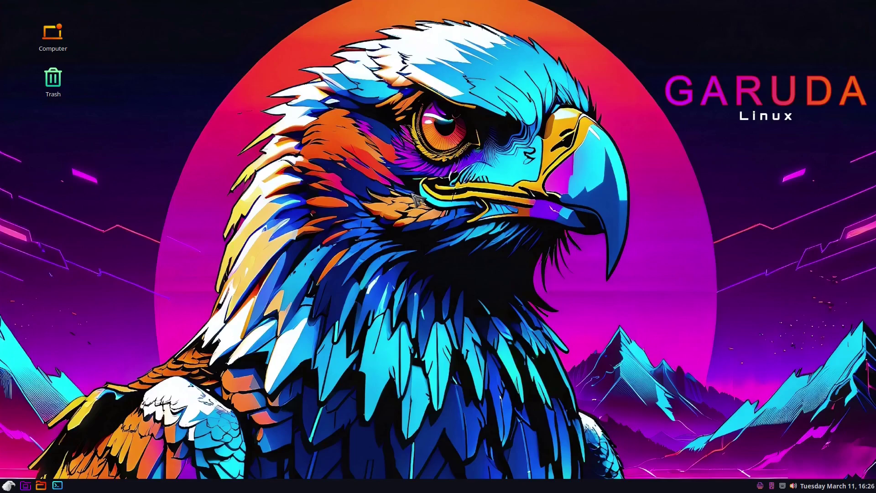
Reopen System Settings, scroll through Appearance, Preferences and Hardware, then close it.
click(9, 485)
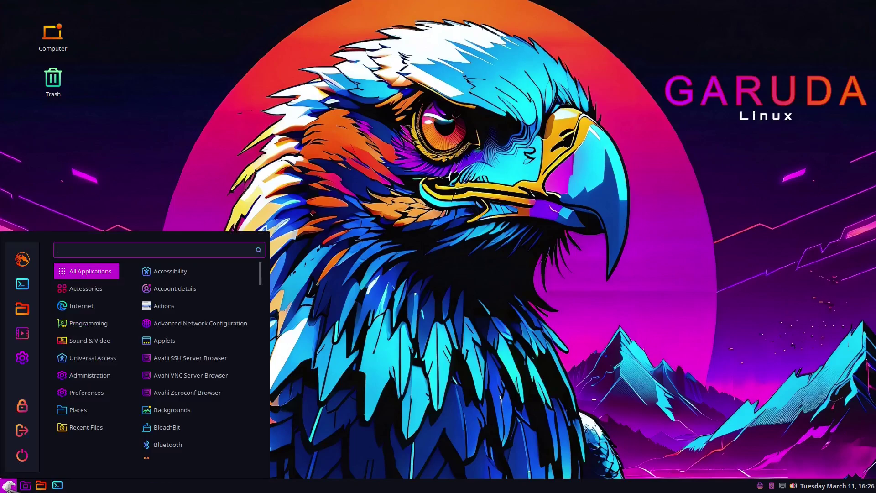
click(22, 358)
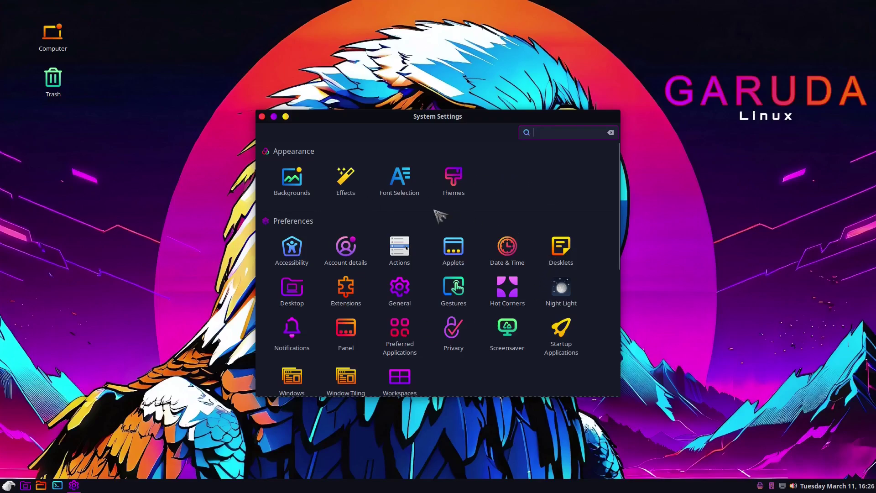
scroll(438, 215, down, 3)
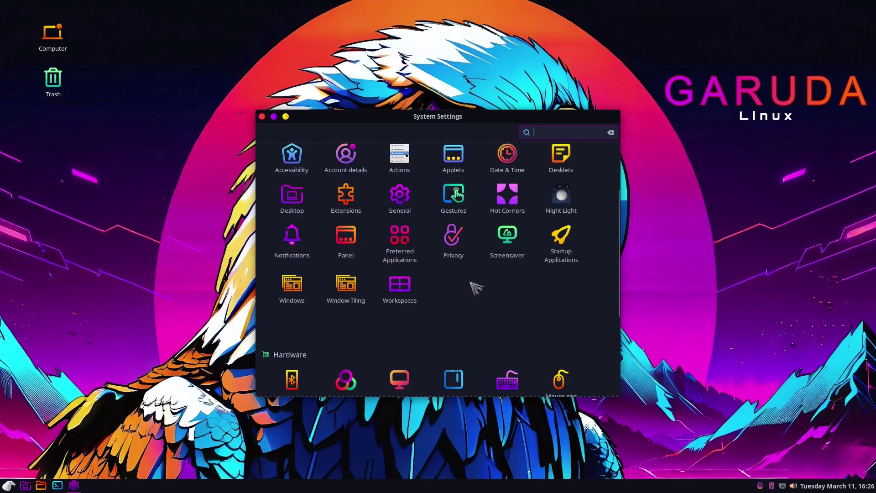
scroll(479, 318, up, 1)
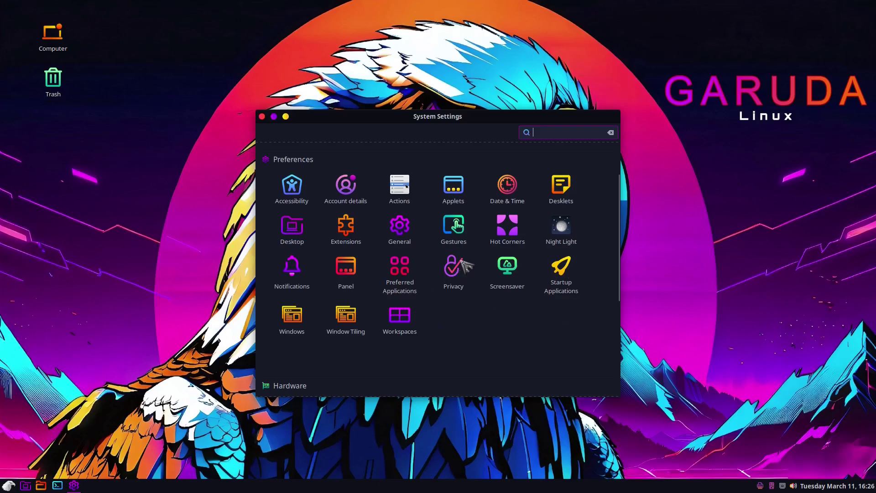
scroll(462, 267, down, 3)
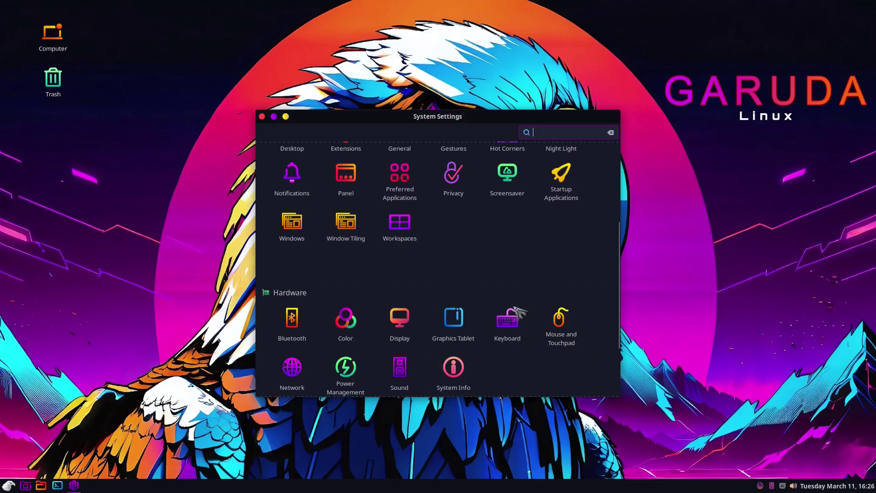
scroll(520, 312, up, 5)
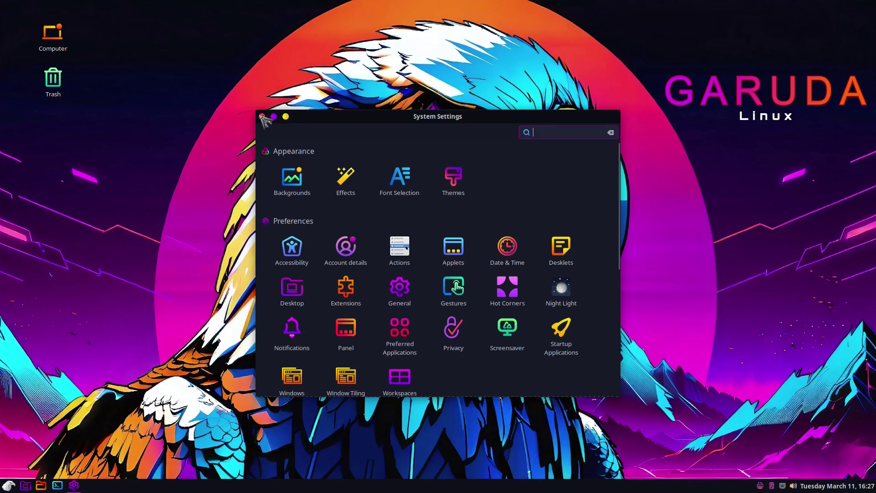
scroll(375, 214, down, 5)
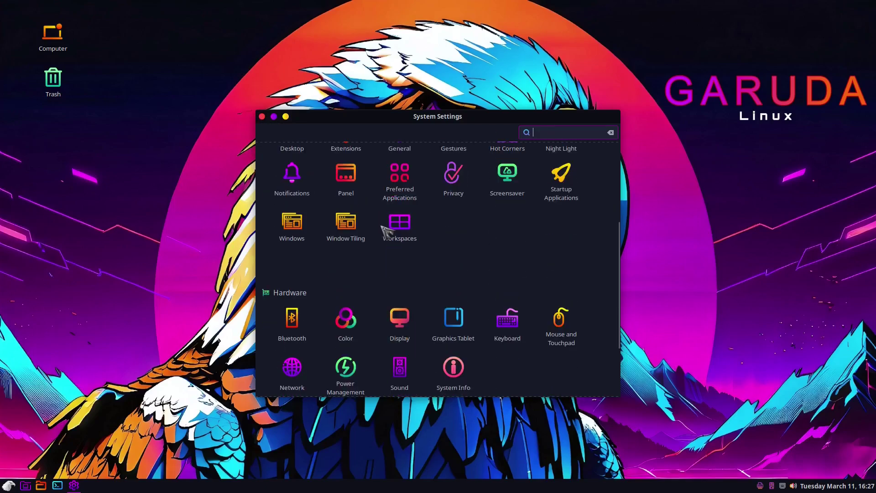
scroll(377, 223, up, 5)
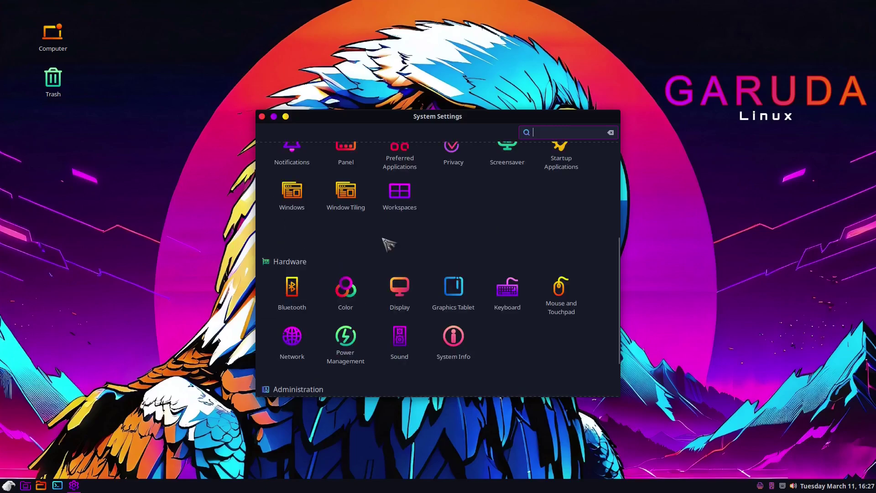
click(262, 116)
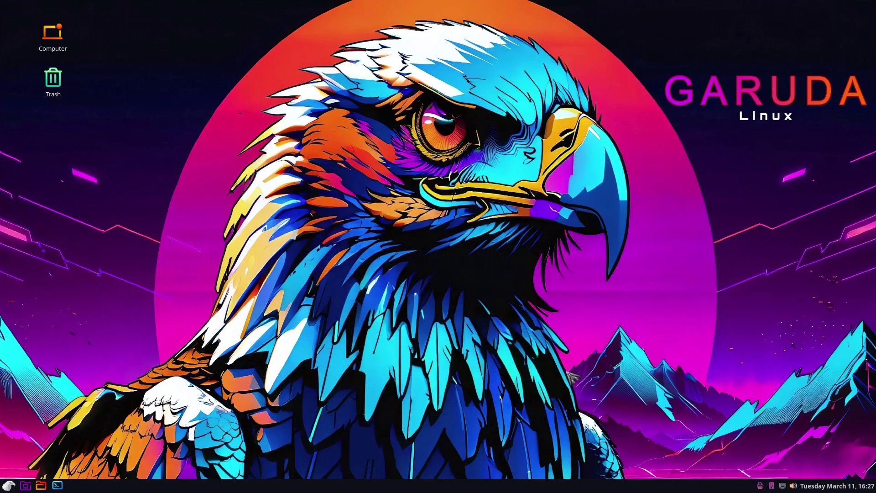
click(9, 485)
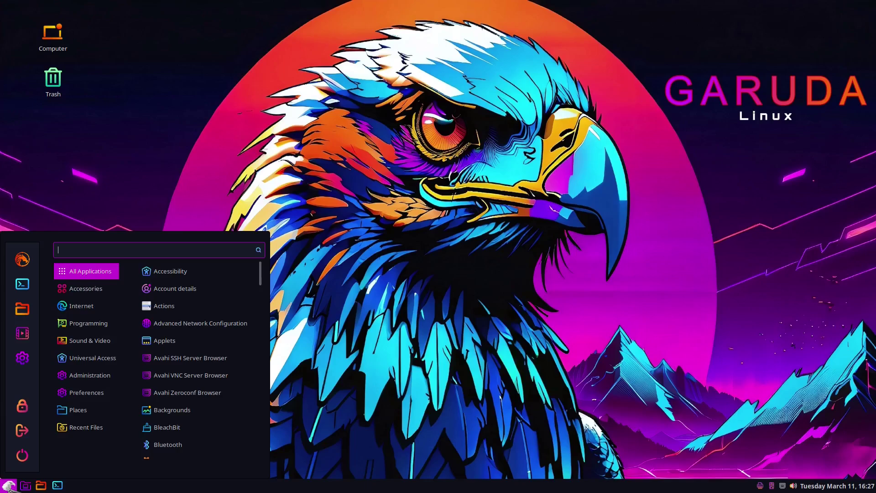
click(91, 342)
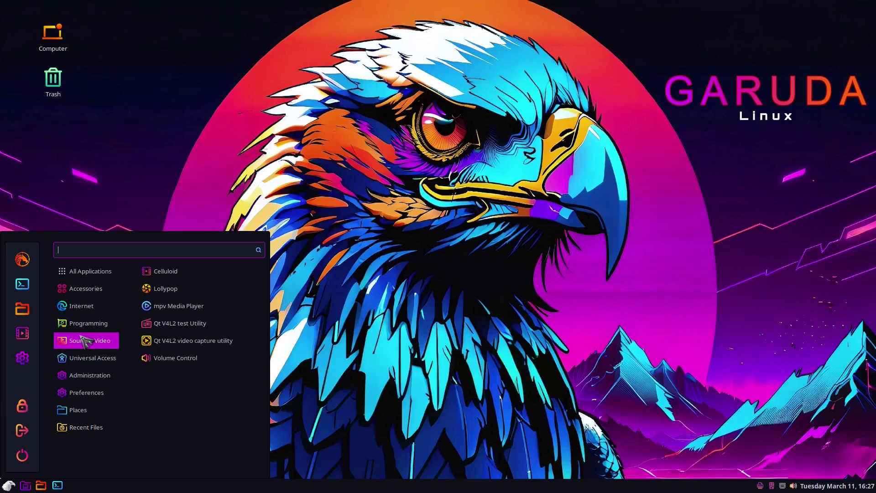
click(75, 303)
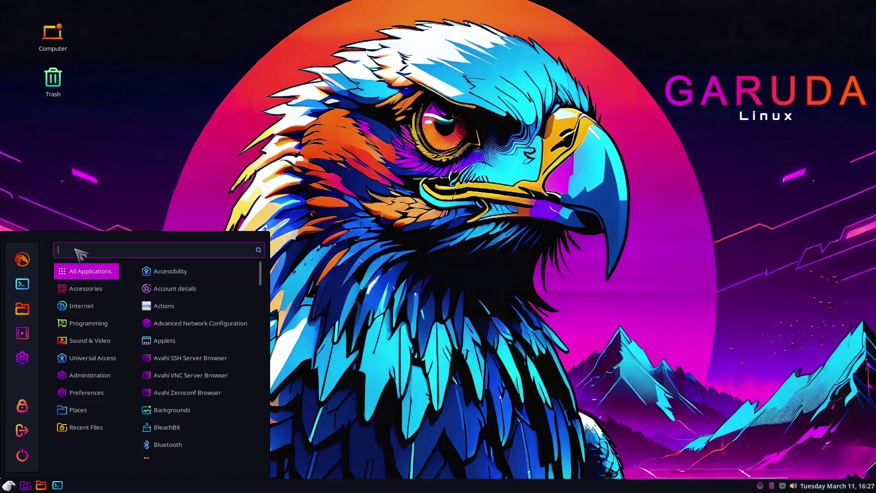
text(gimp)
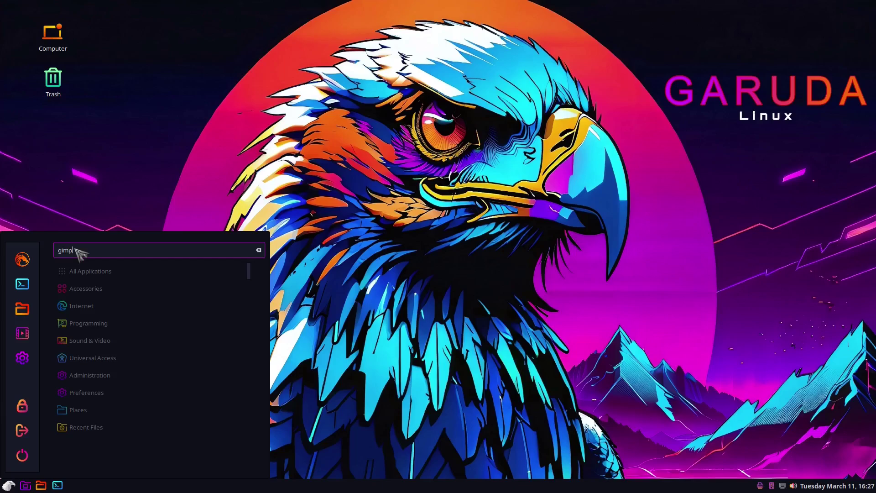
key(BackSpace)
key(BackSpace)
key(BackSpace)
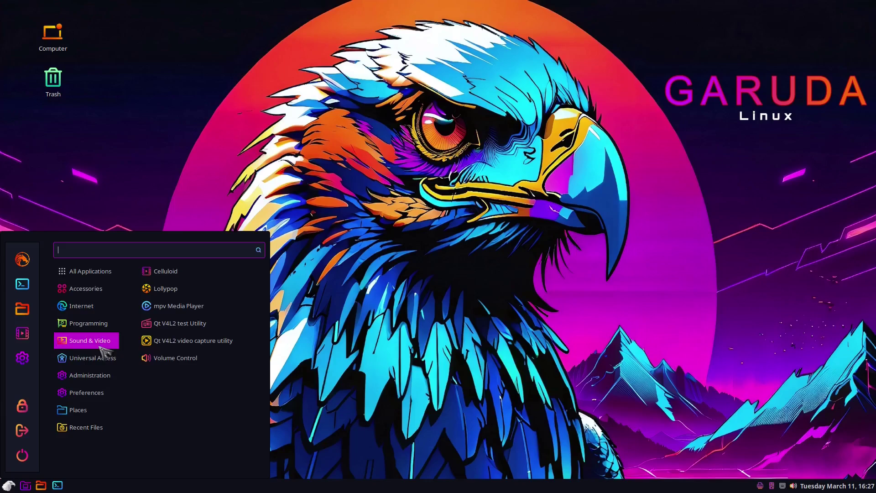
mouse_move(82, 289)
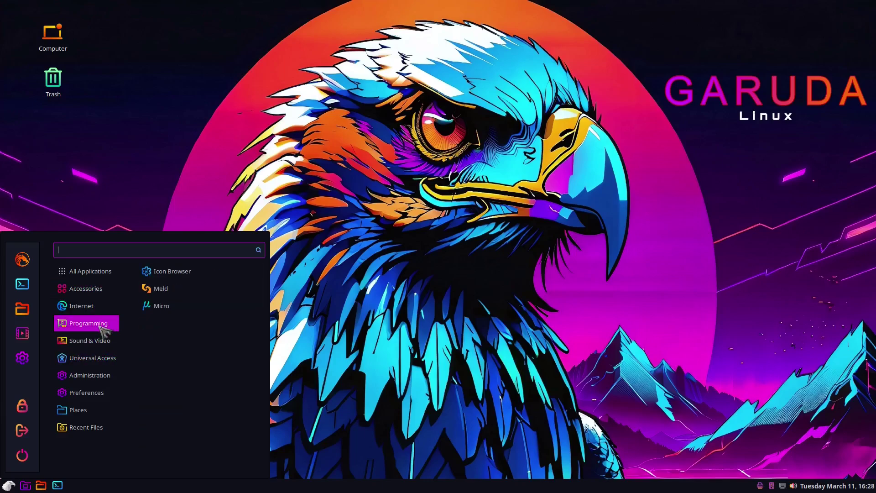
mouse_move(90, 399)
text(office)
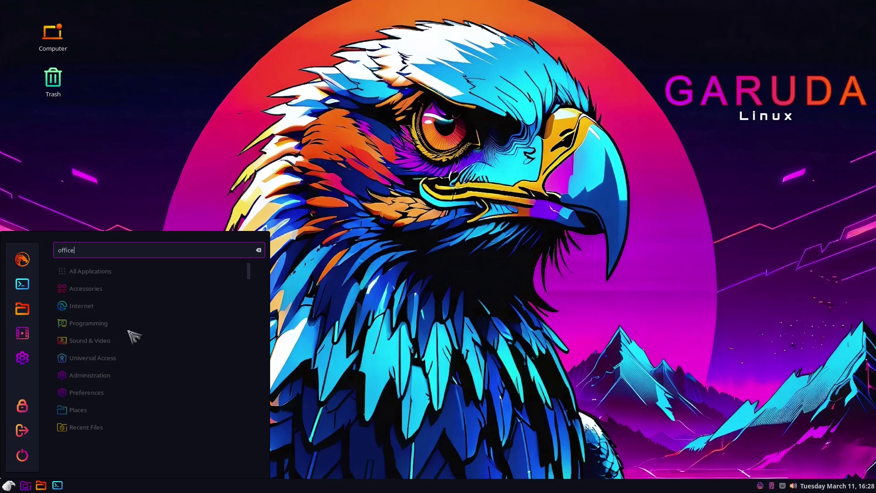
click(259, 250)
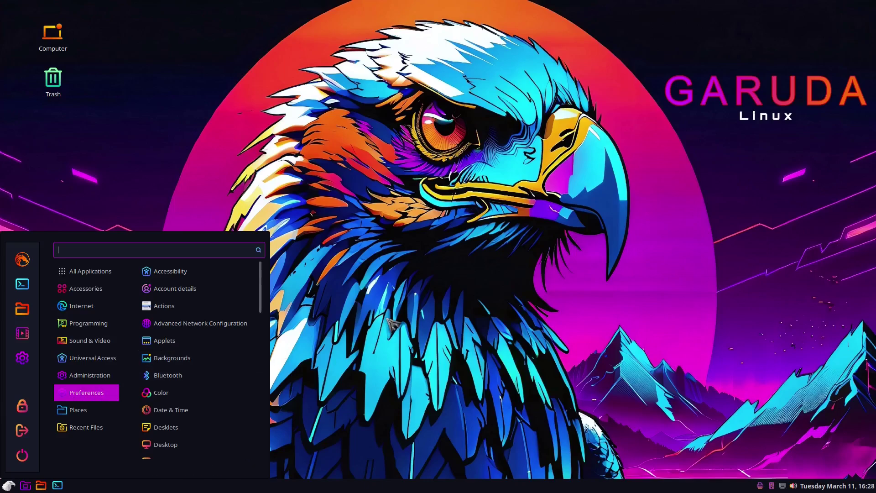
click(360, 313)
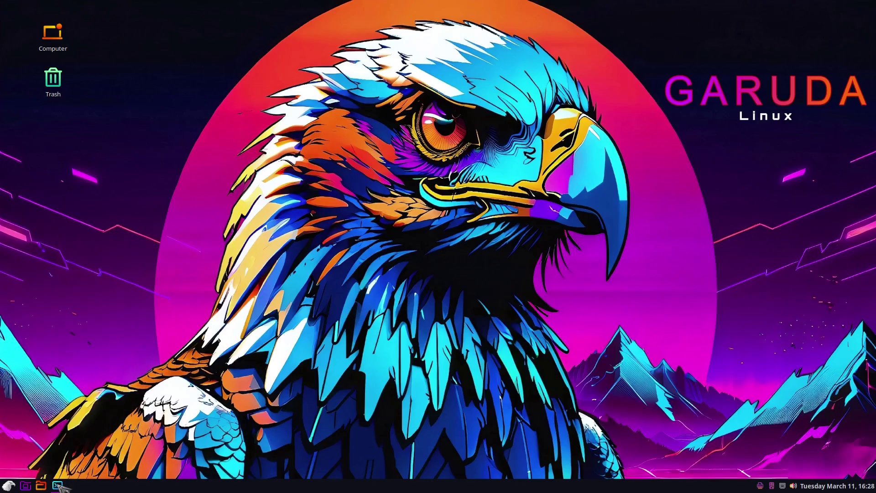
Open a maximized terminal and select the OS and Kernel lines of the fastfetch output.
click(57, 485)
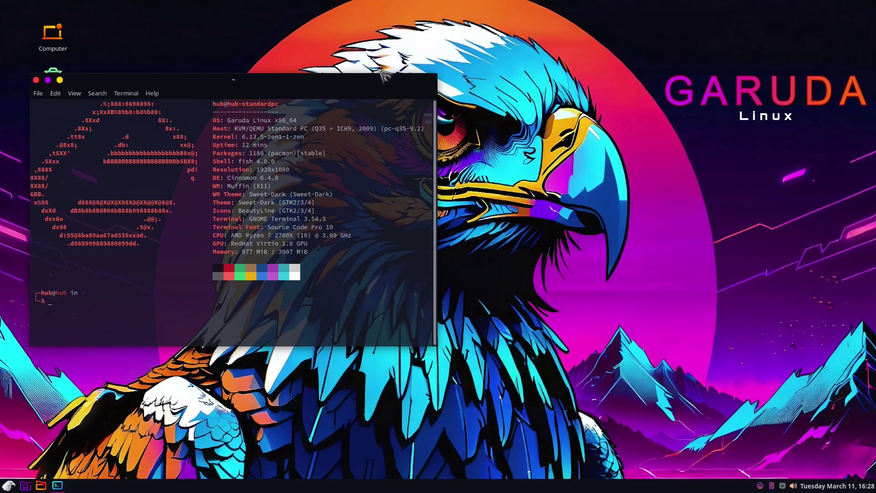
double_click(375, 79)
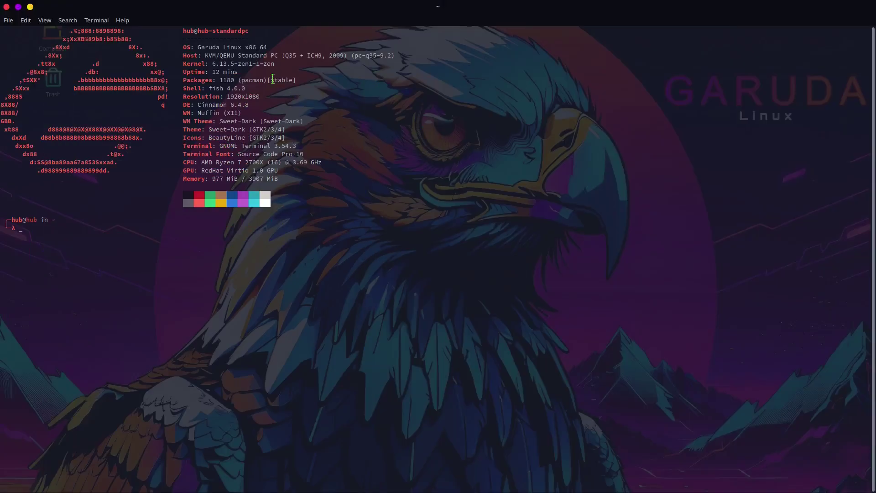
triple_click(228, 47)
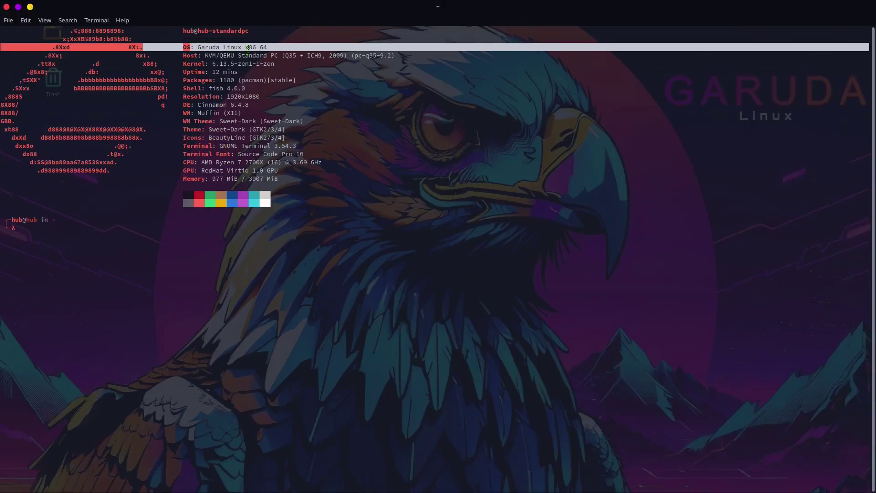
triple_click(223, 64)
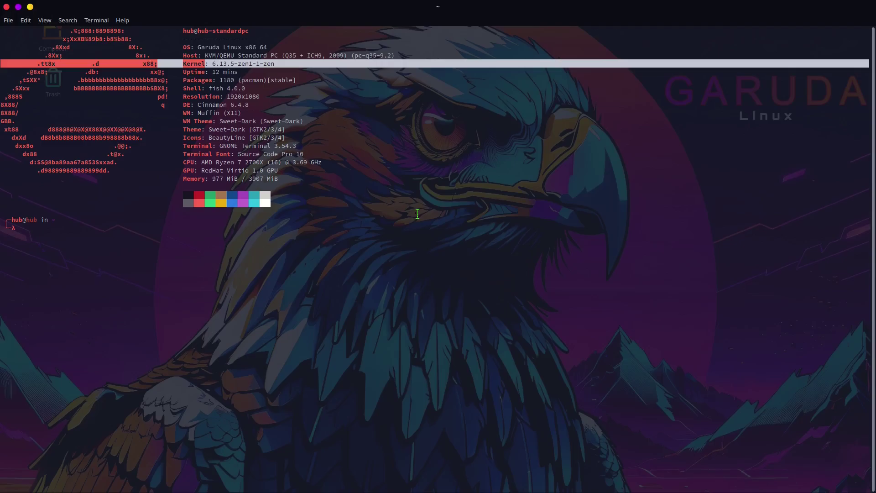
Select and deselect the whole system information output, then run htop.
drag(284, 180, 87, 16)
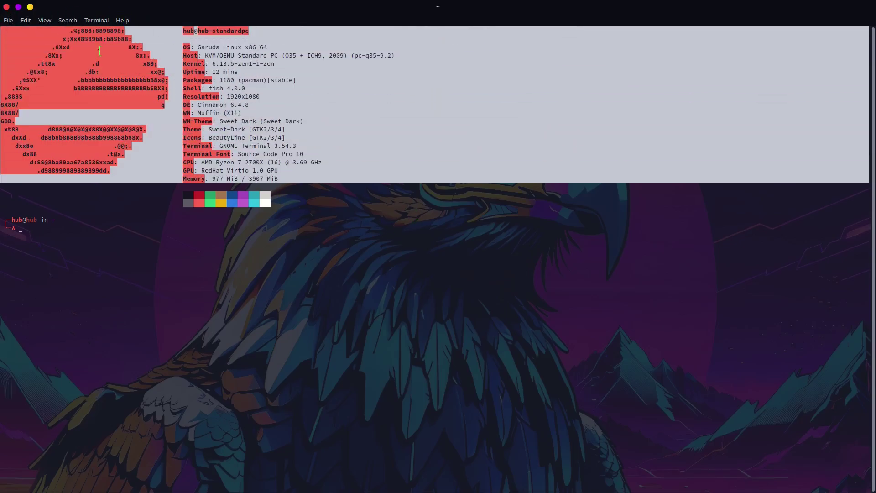
click(386, 264)
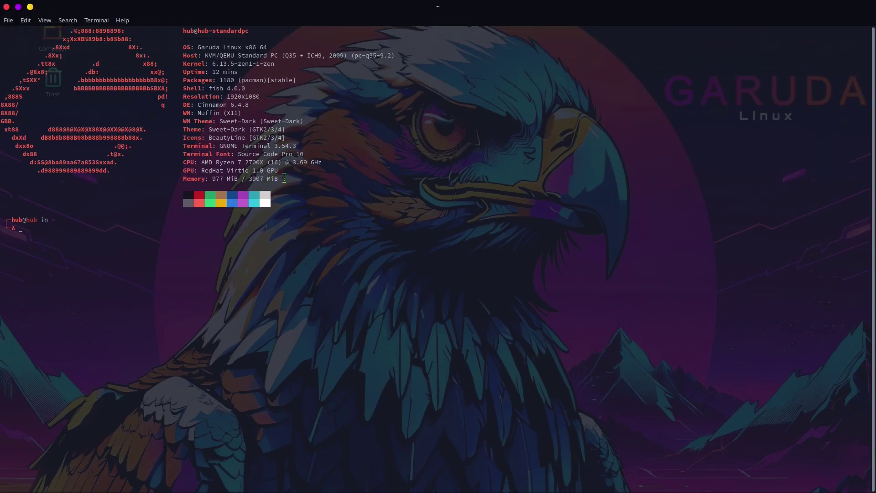
drag(283, 178, 1, 29)
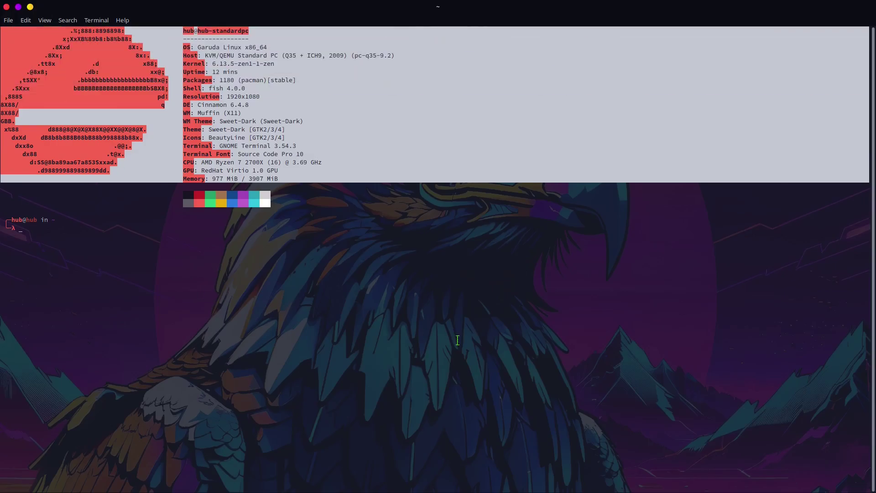
click(400, 341)
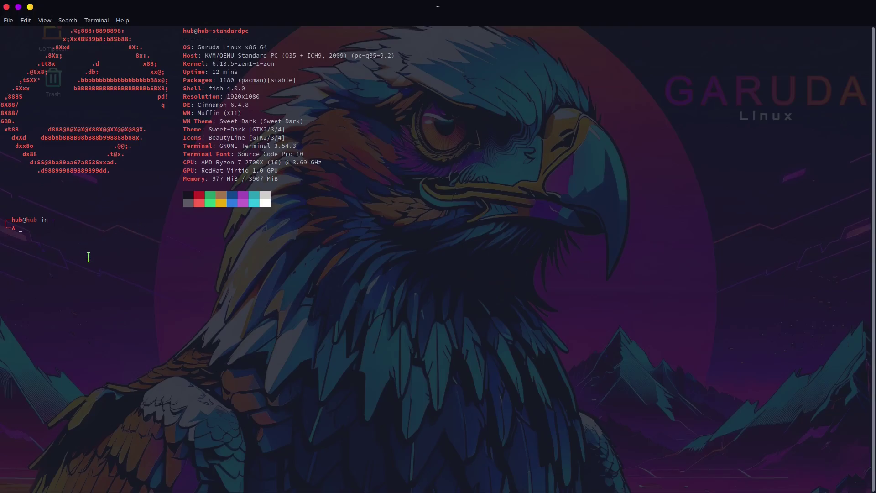
key(Return)
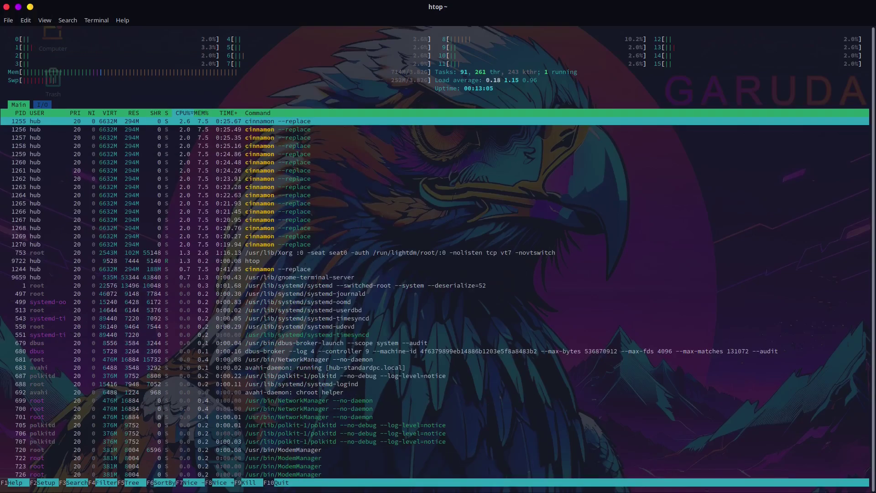
Enlarge the htop text and view GNOME Terminal's About info, showing version 3.54.3.
key(ctrl+plus)
key(ctrl+plus)
key(ctrl+plus)
key(ctrl+plus)
key(ctrl+plus)
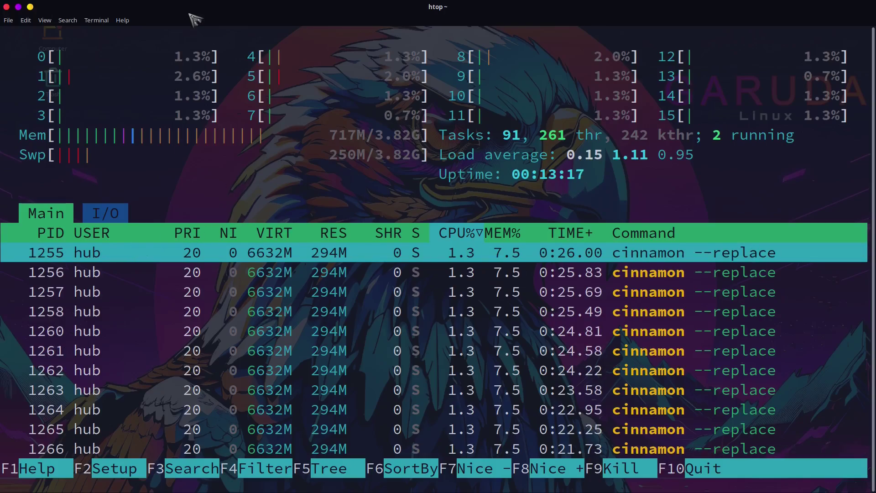
click(122, 20)
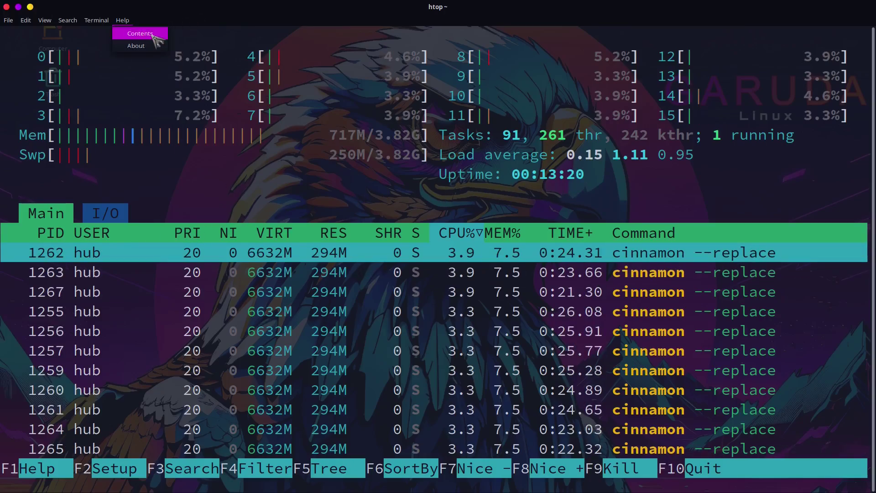
click(139, 47)
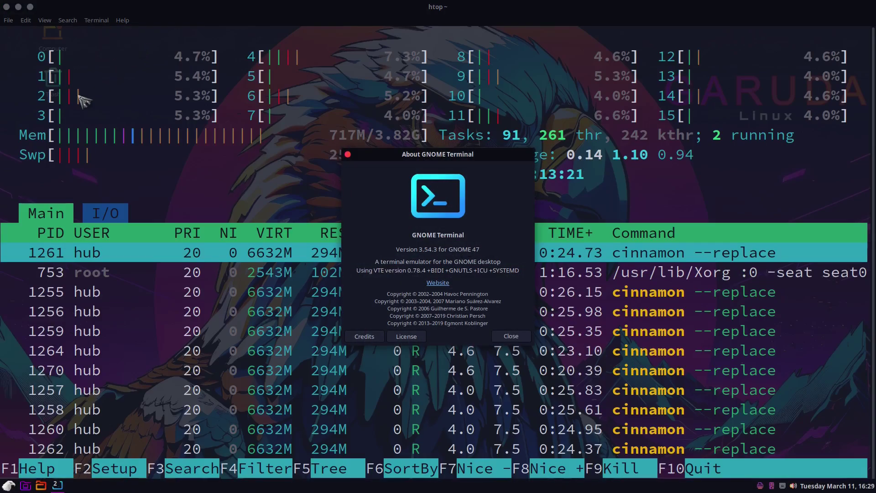
Dismiss the About dialog and close the terminal, confirming despite htop running.
click(511, 336)
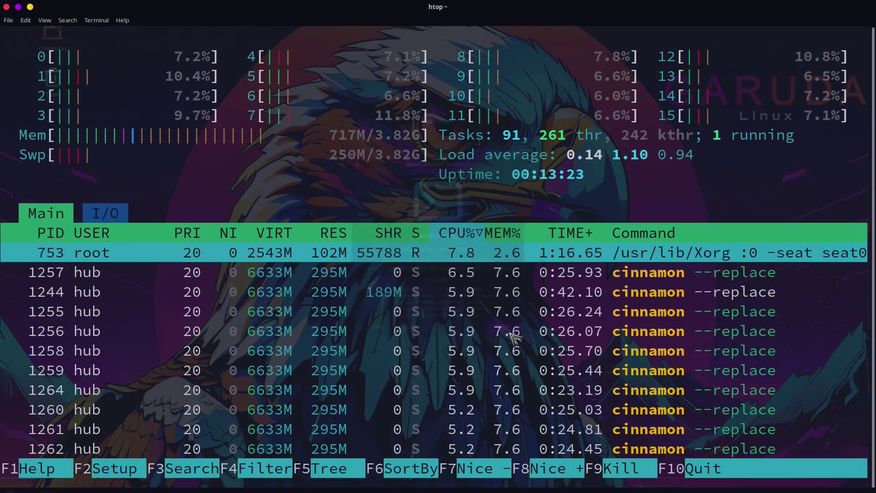
click(6, 7)
key(Return)
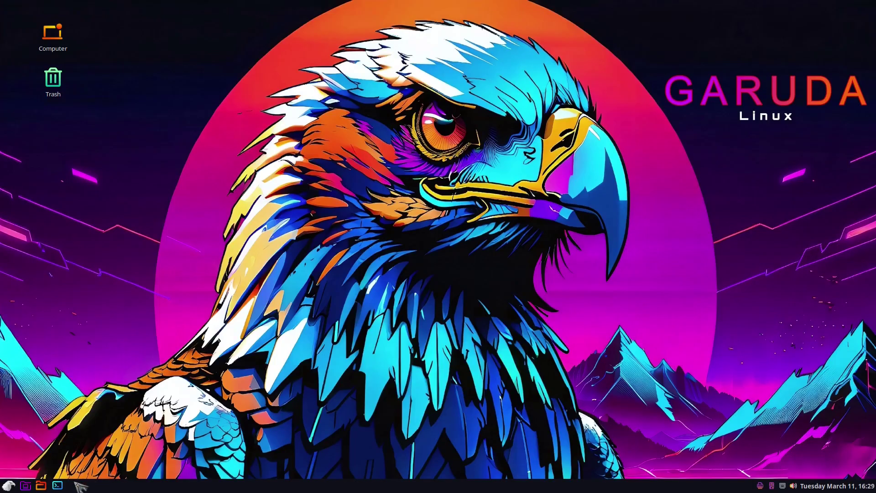
Open a maximized terminal and run paru, which reports nothing to upgrade.
click(57, 485)
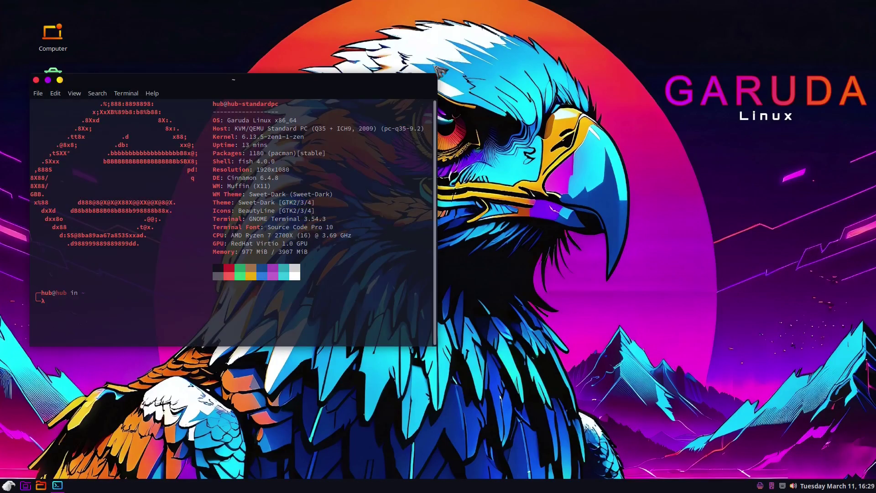
double_click(276, 80)
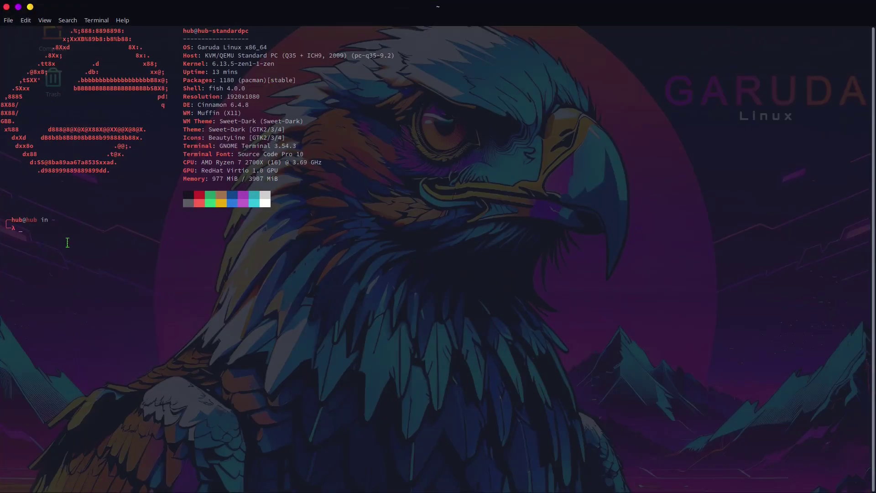
text(paru)
key(Return)
key(Return)
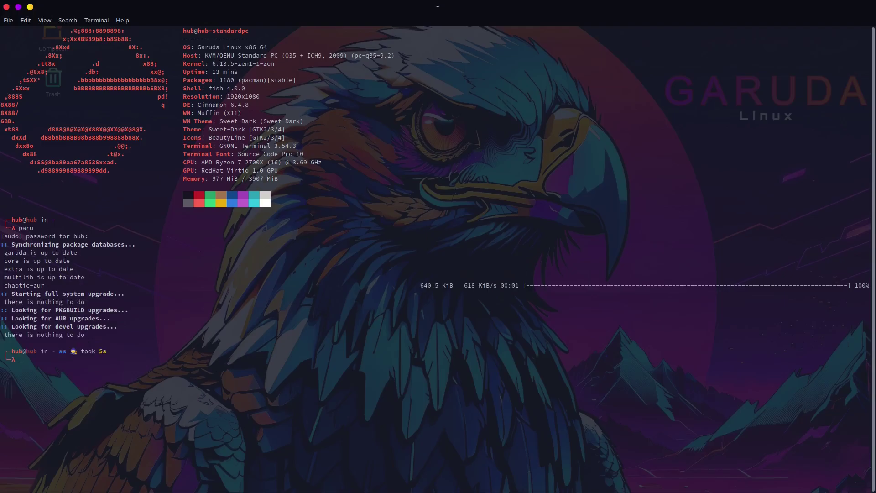
Run yay, which also finds nothing to upgrade, then close the terminal.
text(yay)
key(Return)
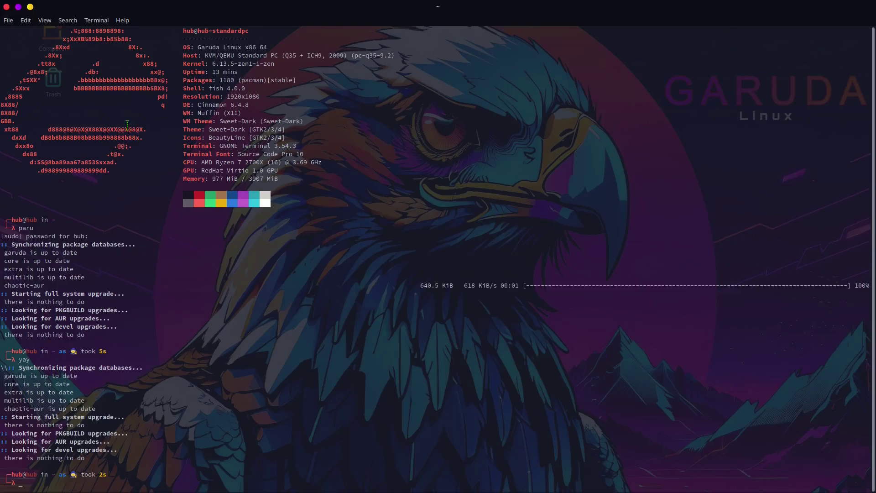
click(6, 6)
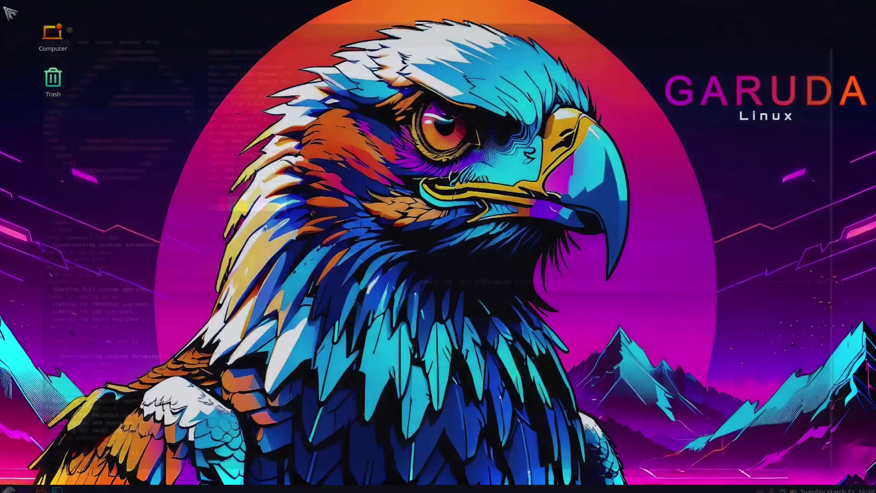
click(9, 485)
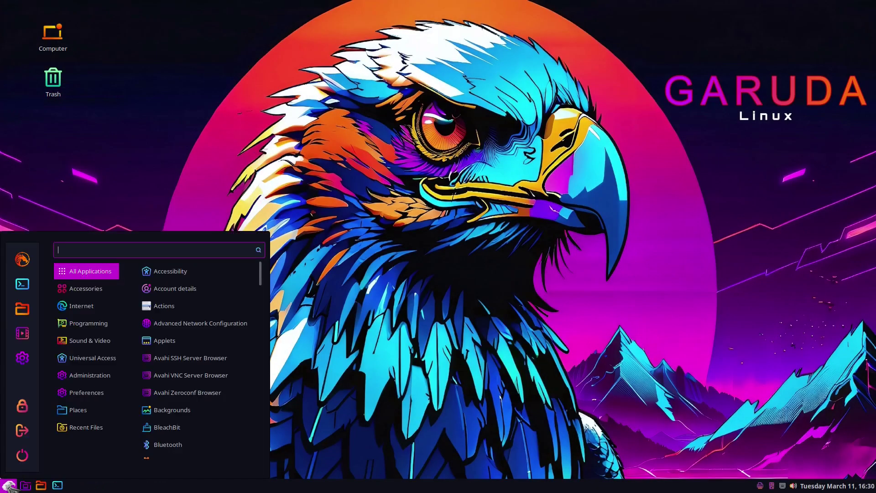
mouse_move(101, 376)
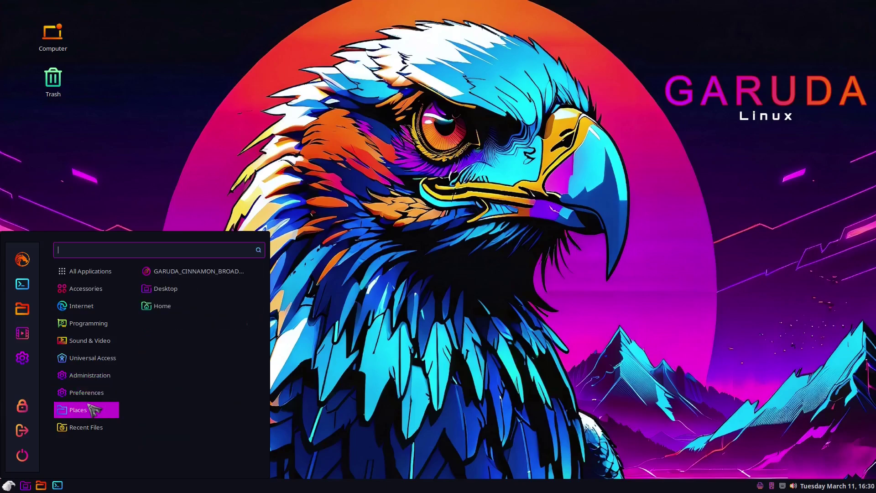
mouse_move(88, 398)
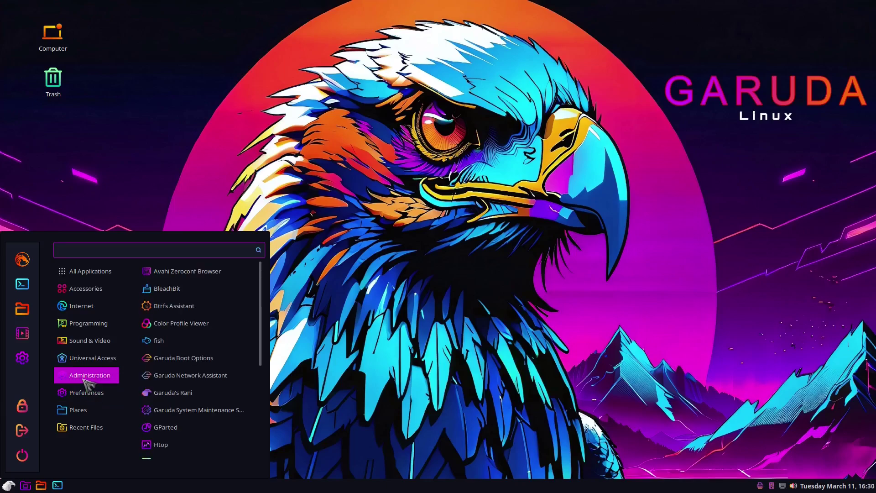
mouse_move(85, 270)
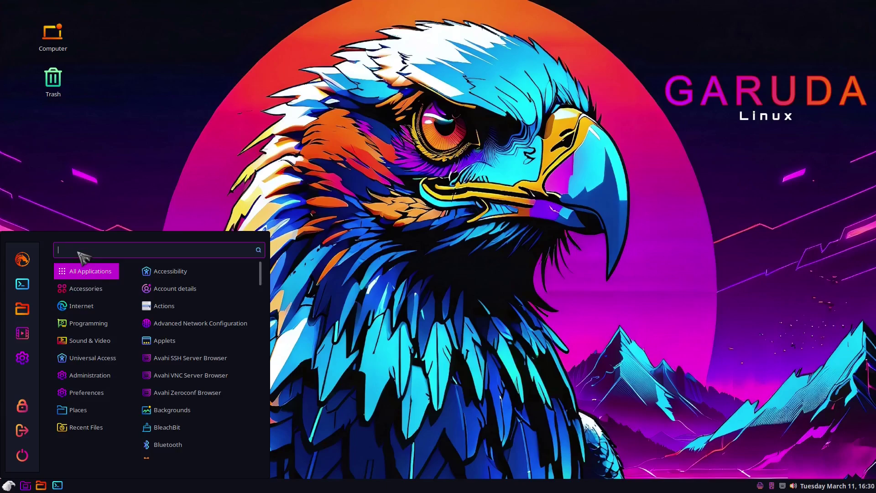
text(discover)
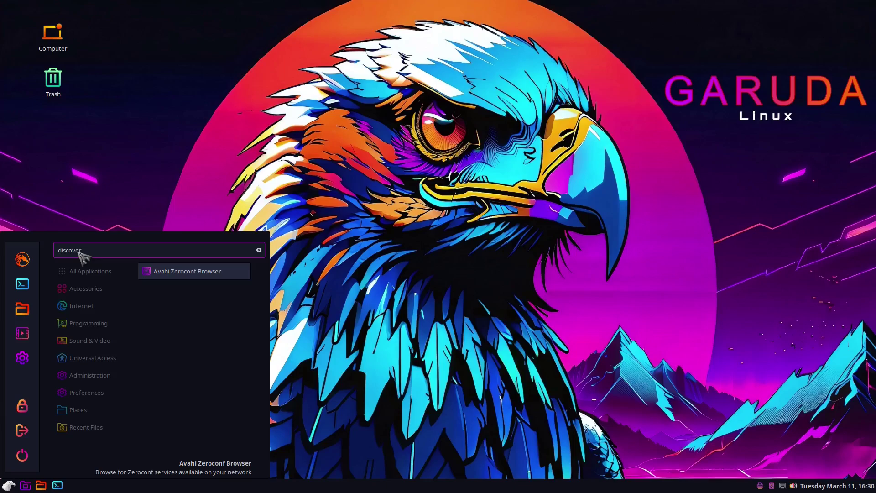
text(e)
key(BackSpace)
key(BackSpace)
key(BackSpace)
key(BackSpace)
key(BackSpace)
key(BackSpace)
key(BackSpace)
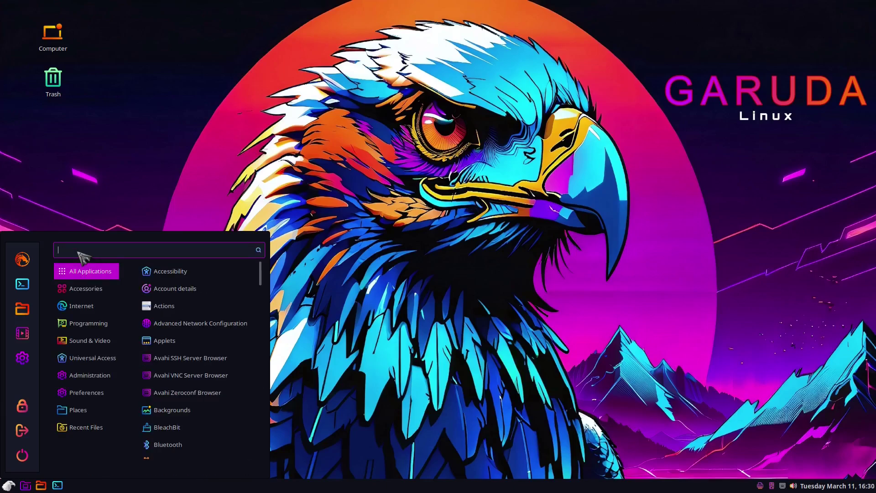
text(add)
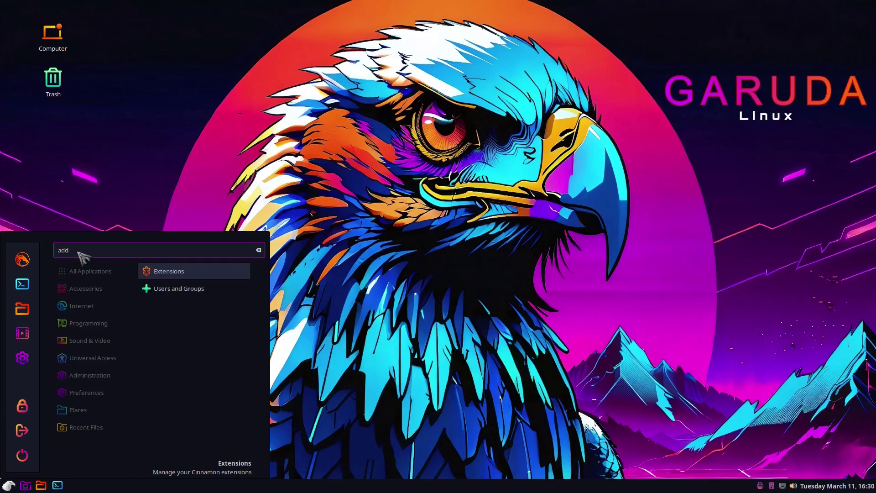
key(BackSpace)
key(BackSpace)
key(BackSpace)
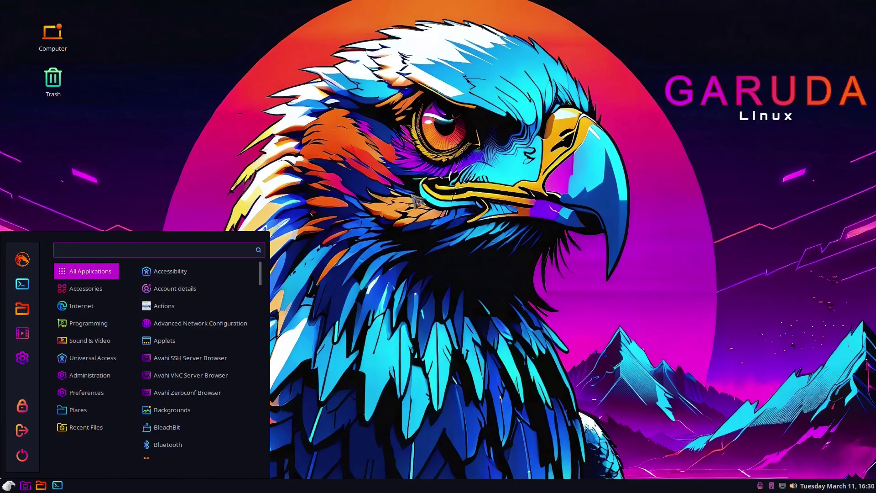
click(405, 235)
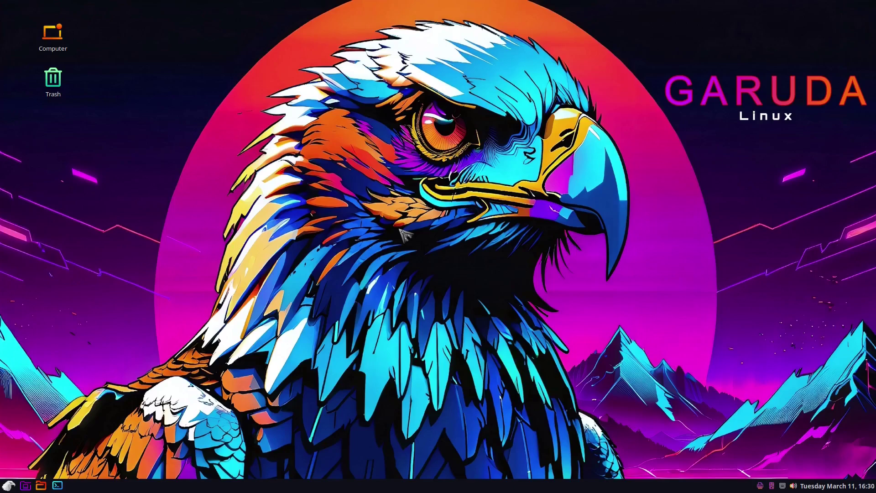